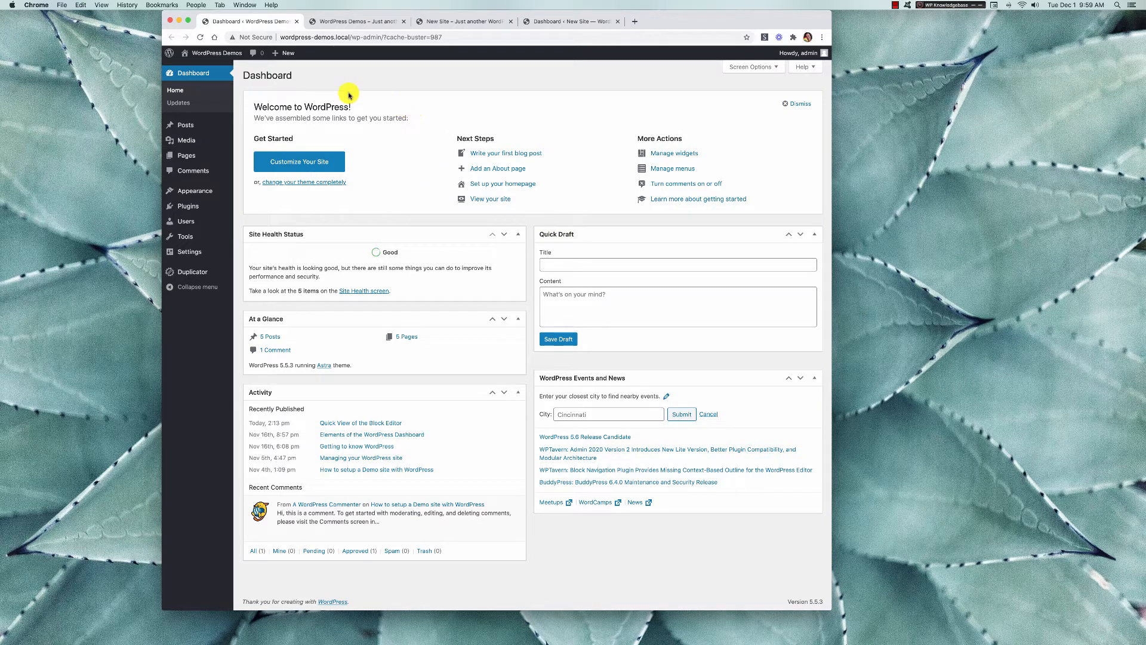
Examine the WordPress Demos site's export options, its page and post lists, and the posts on its public front page.
mouse_move(184, 239)
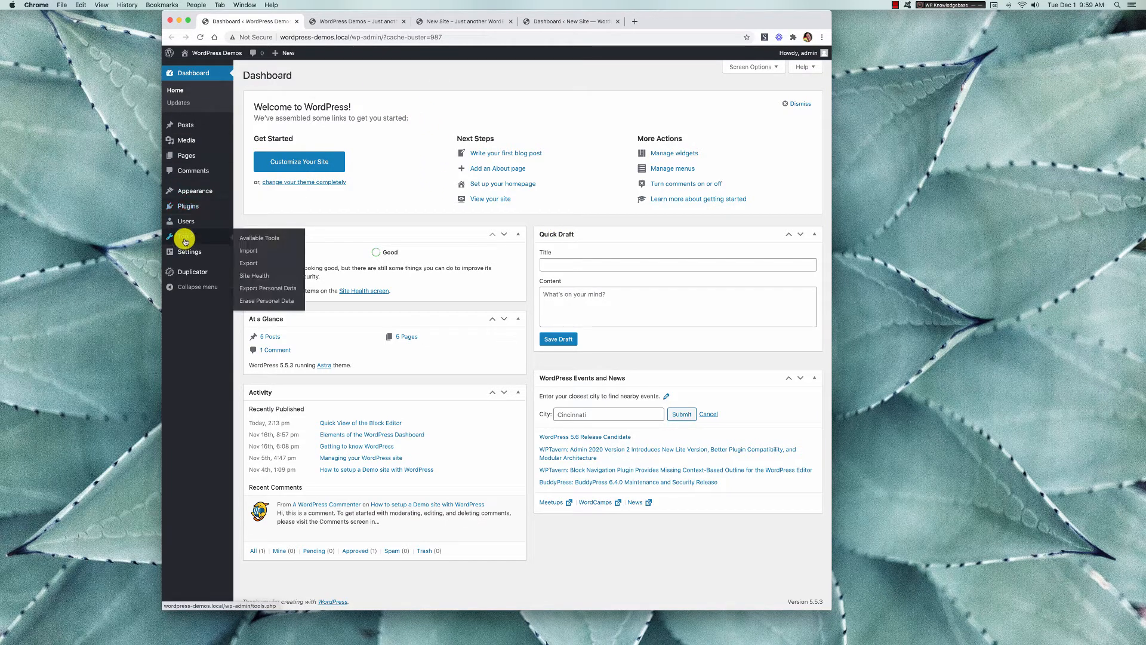
click(255, 263)
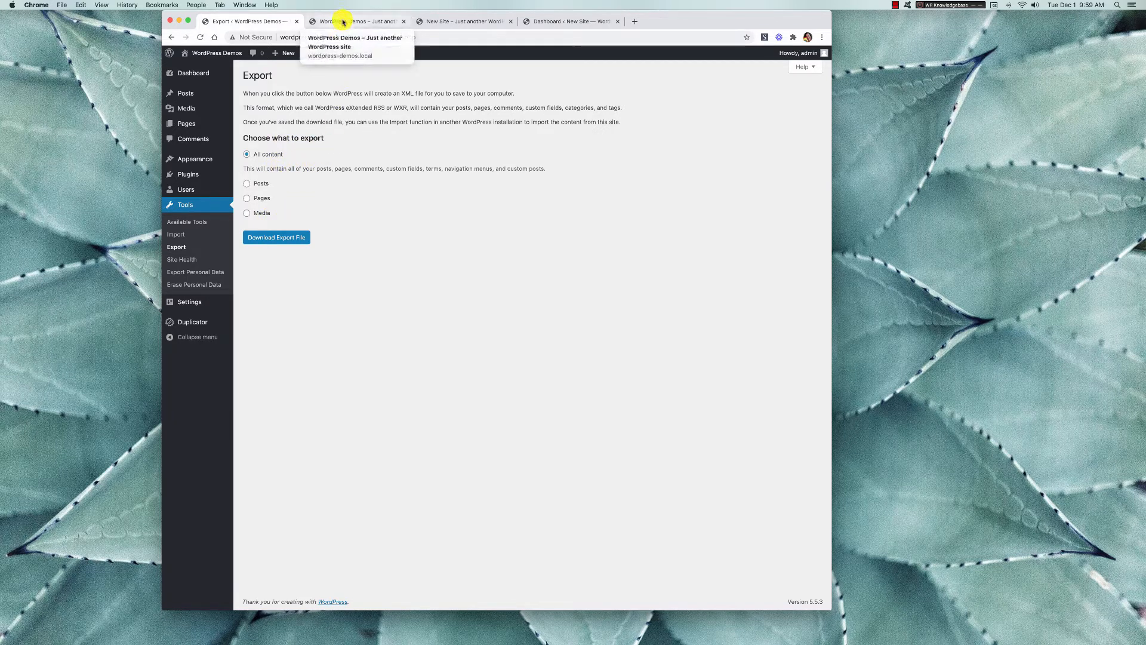
click(194, 72)
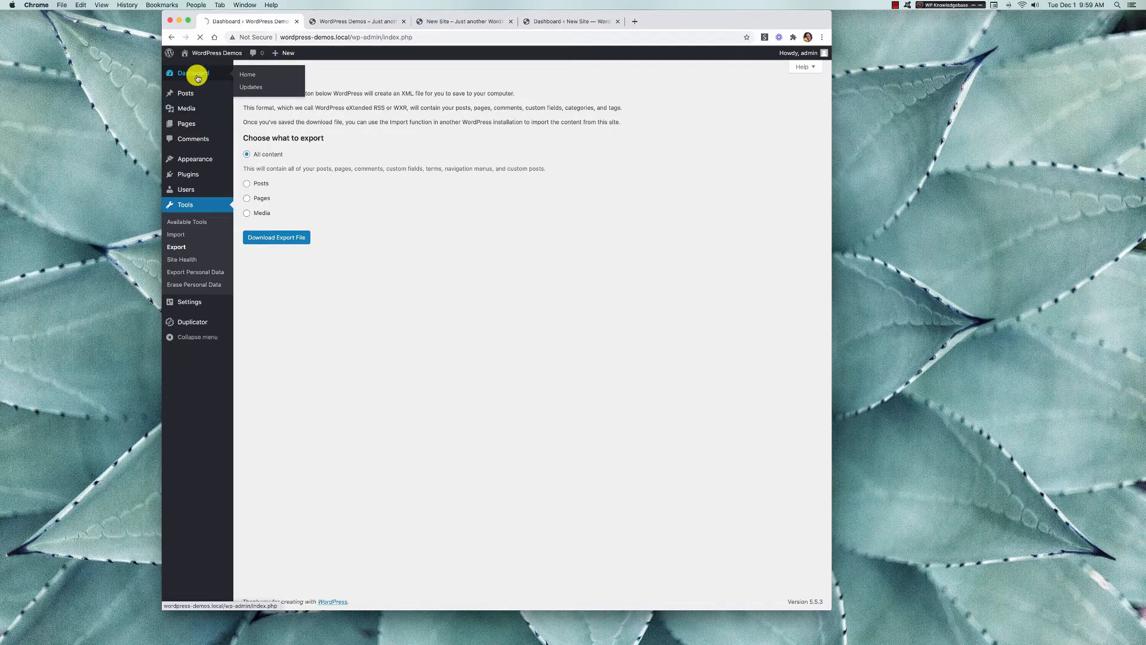
click(190, 157)
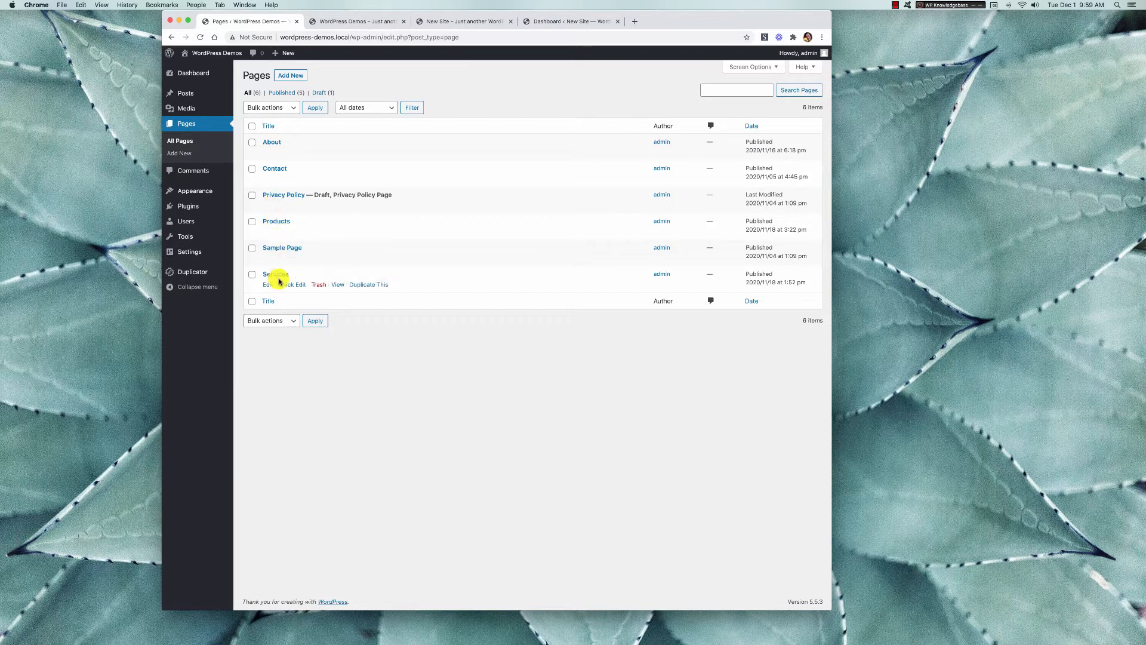
click(190, 95)
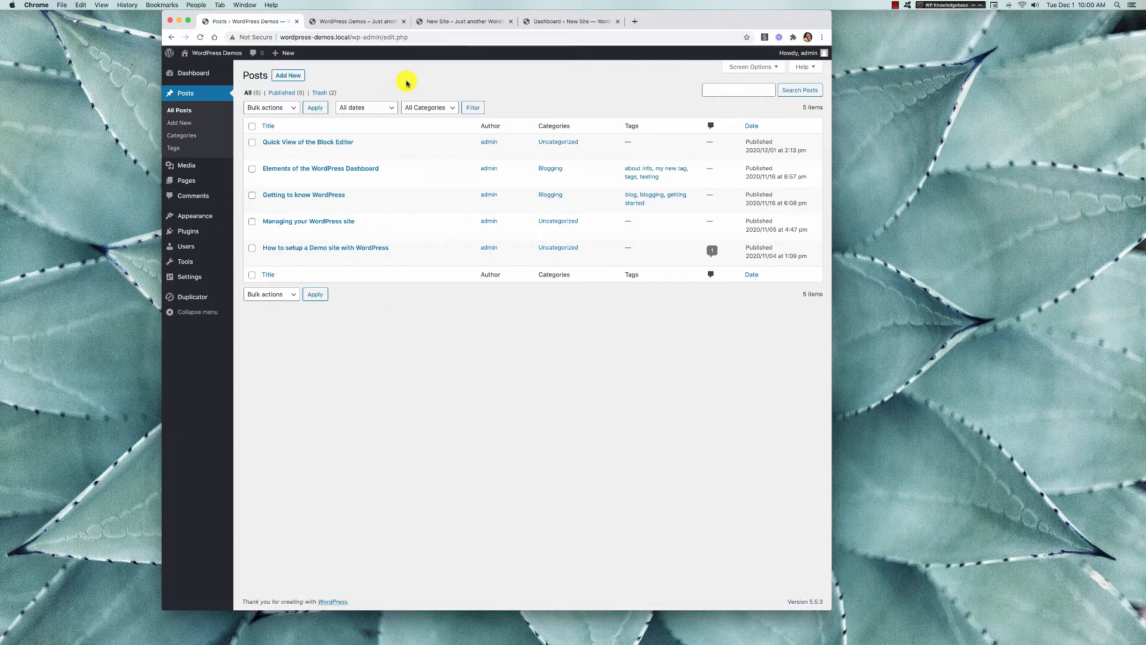
click(345, 21)
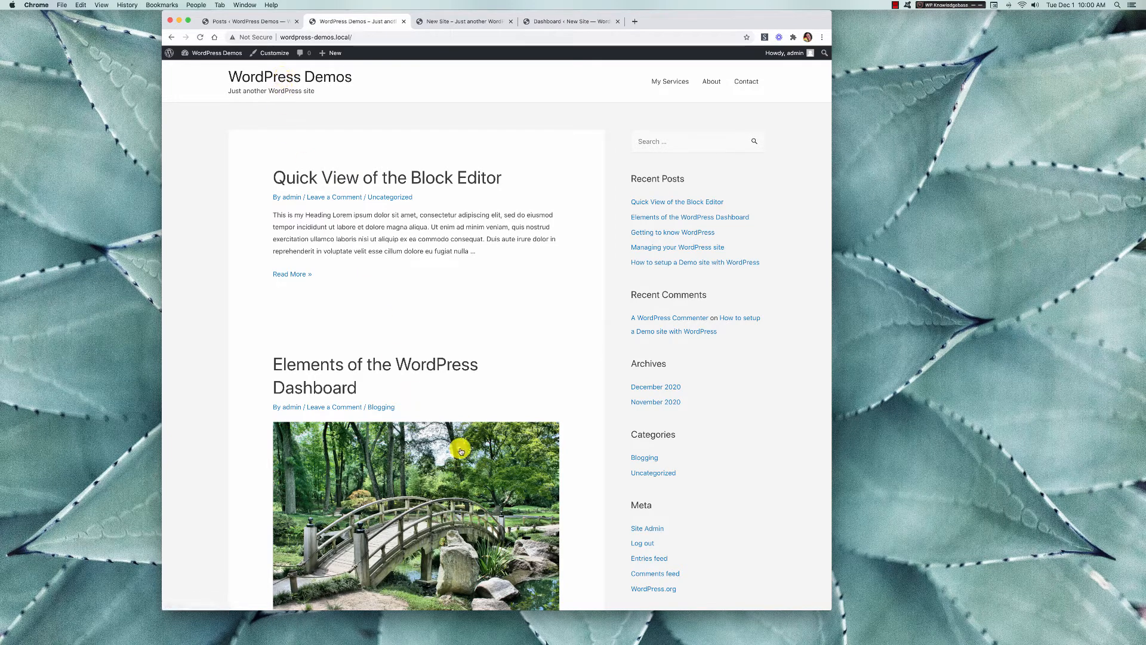
key(XF86AudioRaiseVolume)
scroll(390, 424, down, 10)
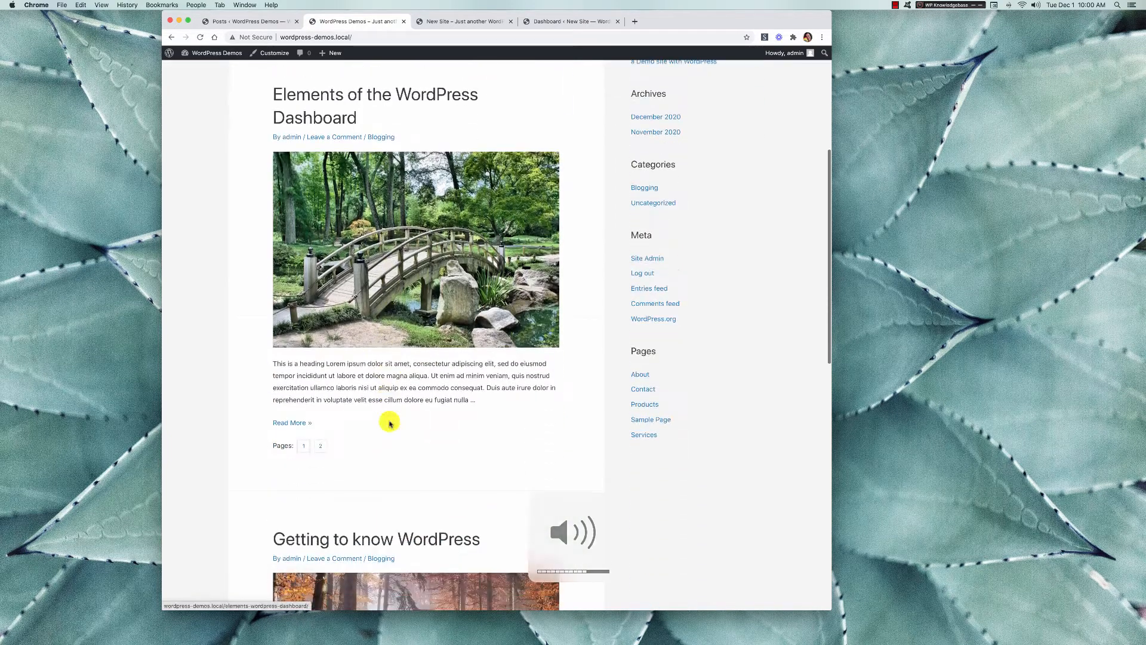
scroll(390, 424, down, 2)
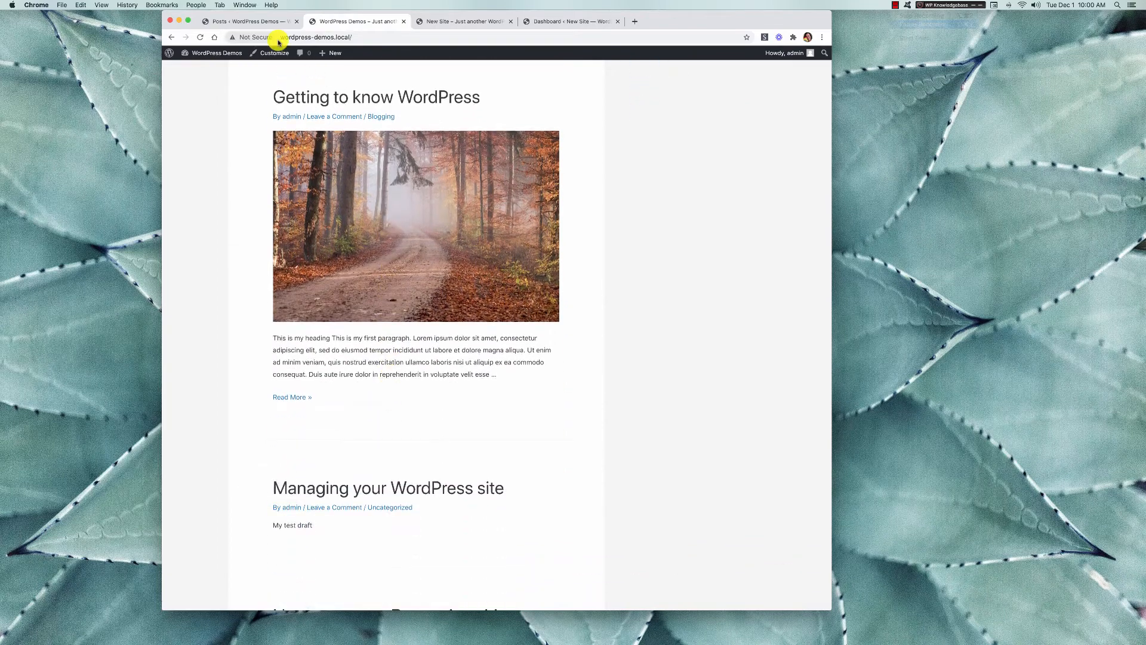
mouse_move(201, 55)
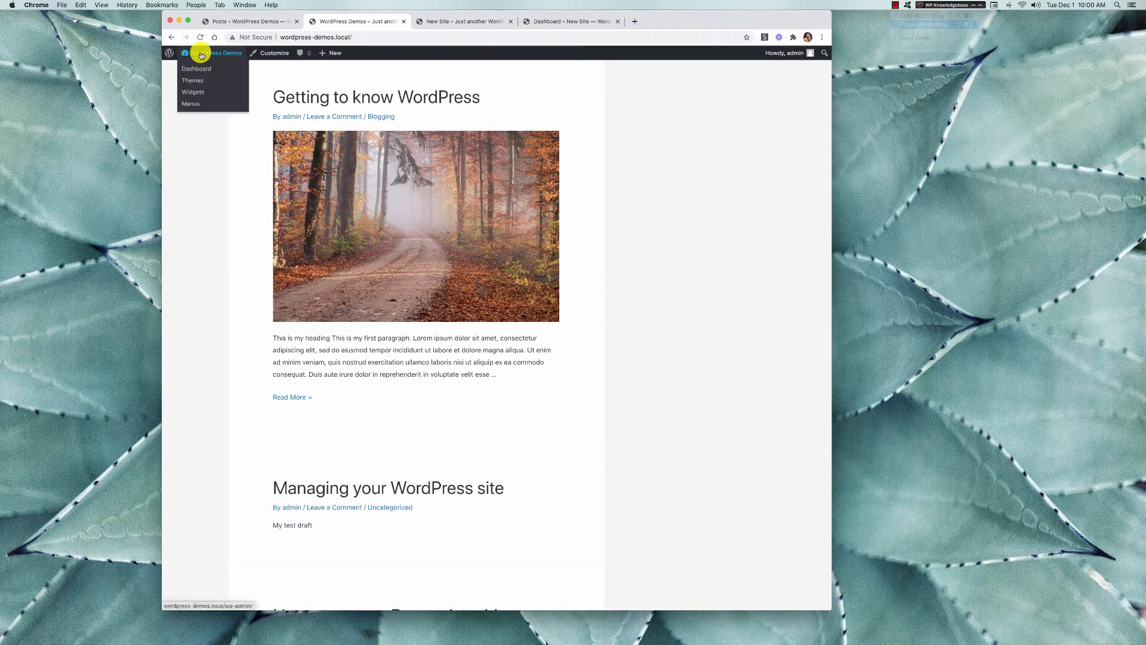
Export all content of the WordPress Demos site and save the XML export file to the Desktop.
click(249, 21)
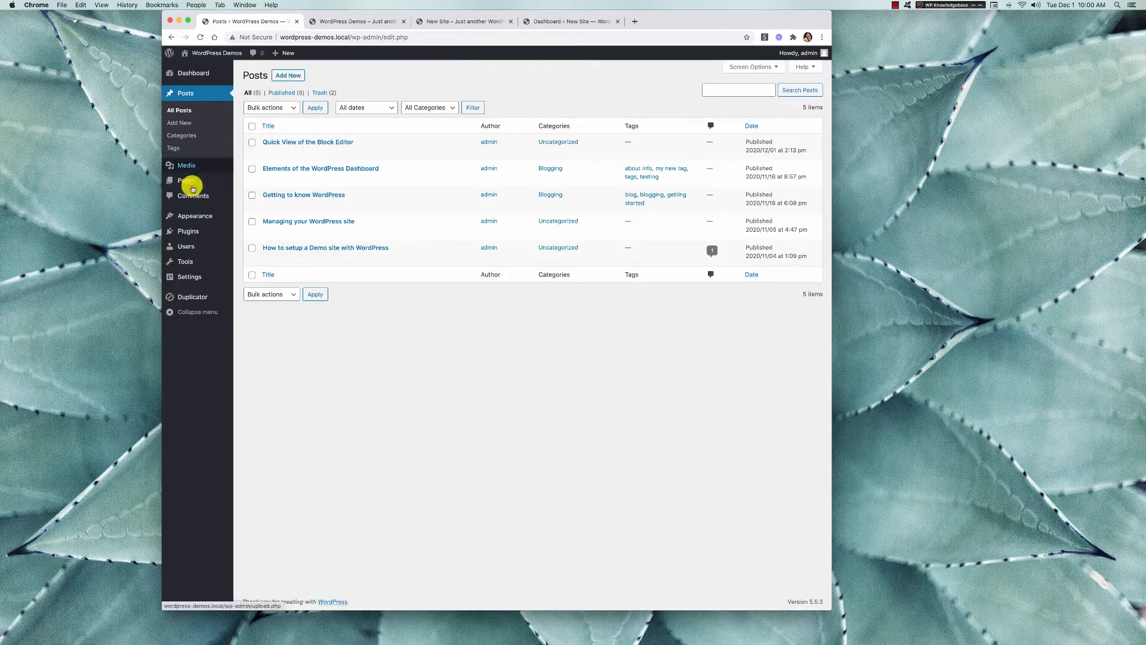
mouse_move(190, 275)
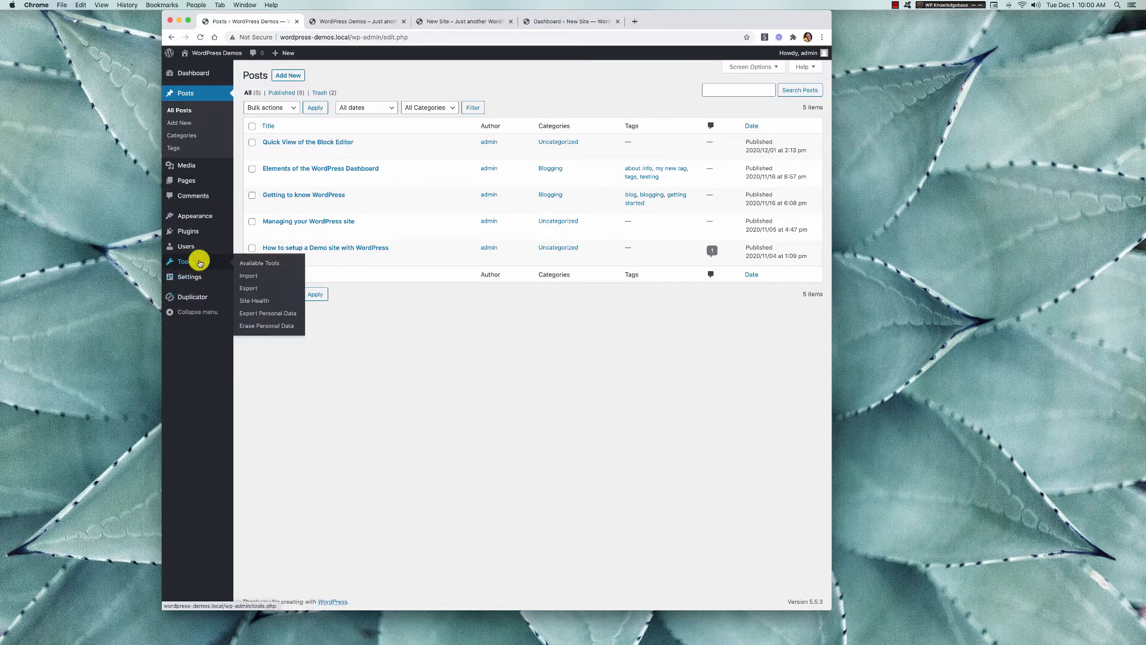
click(255, 289)
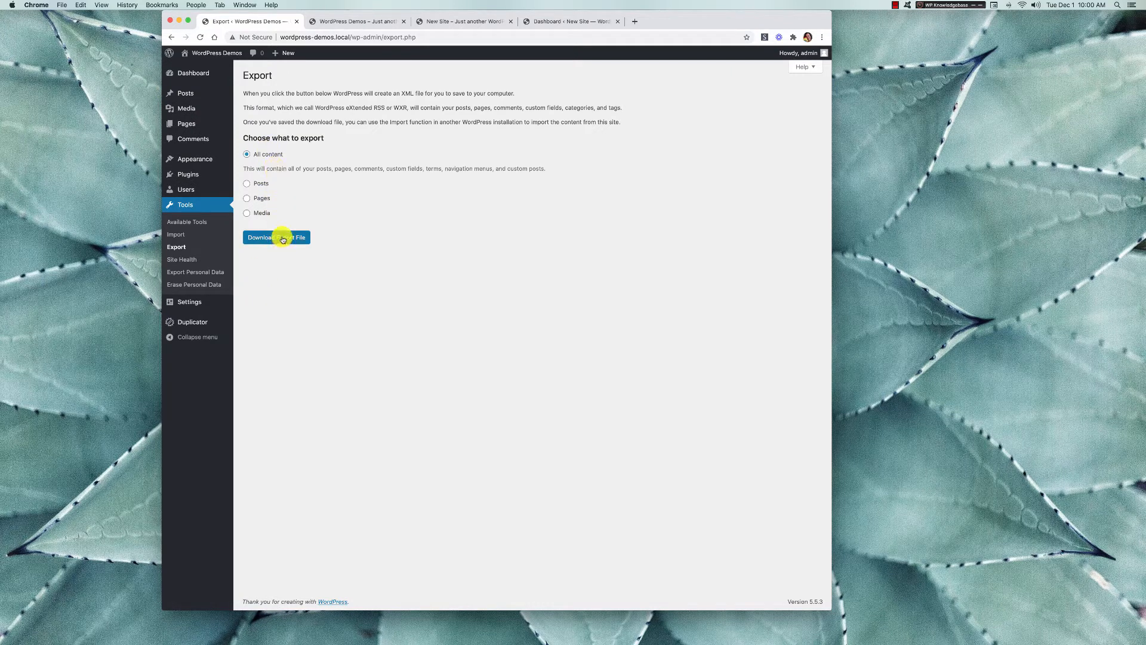
click(283, 239)
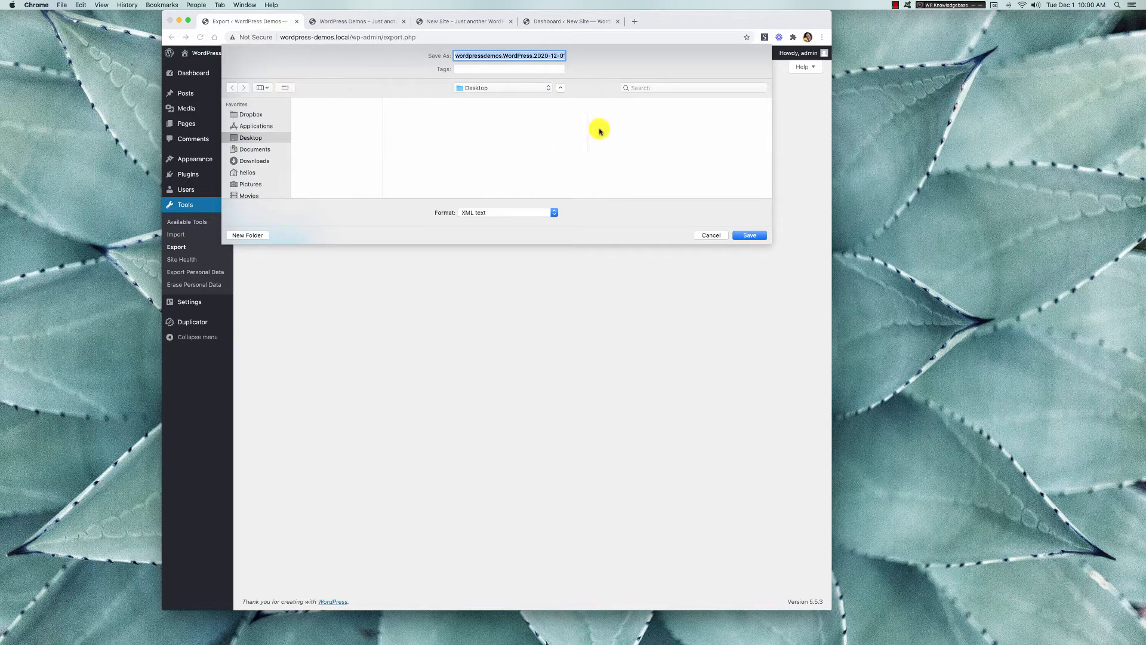
click(750, 236)
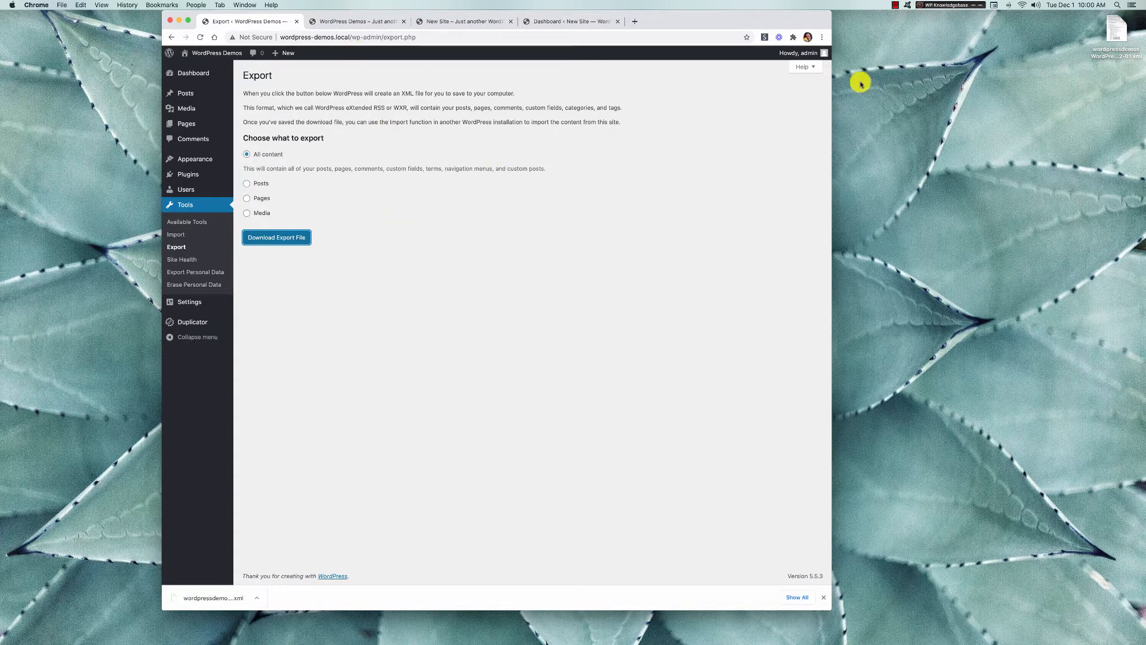
click(1121, 55)
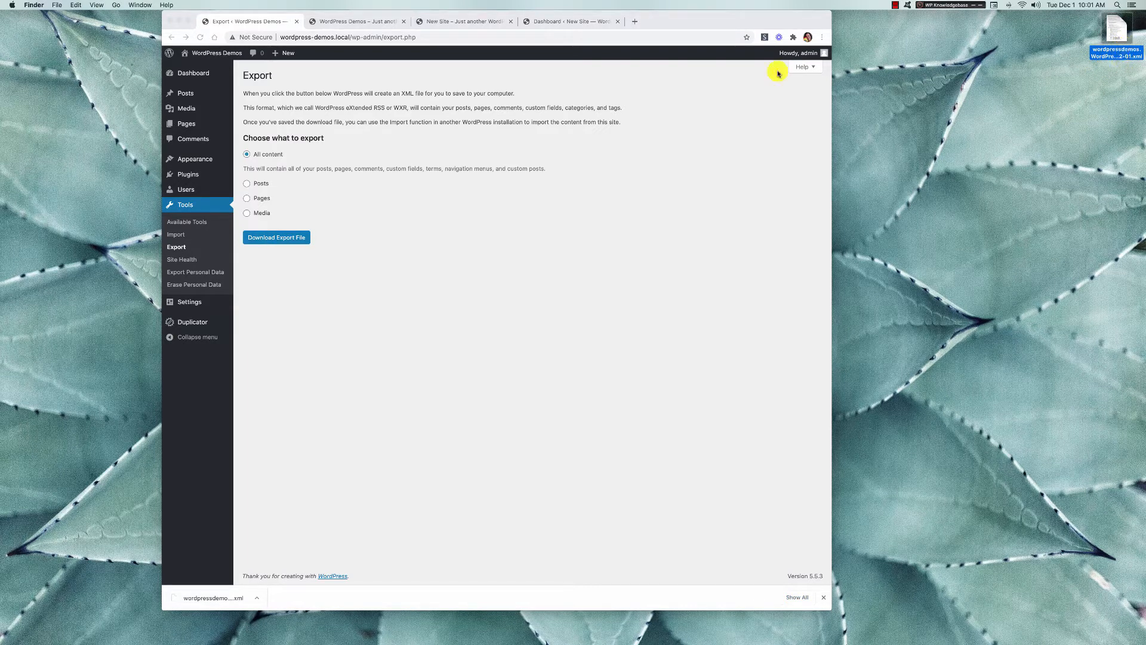
Examine the New Site's public front page and its existing posts and pages in the admin area.
click(455, 23)
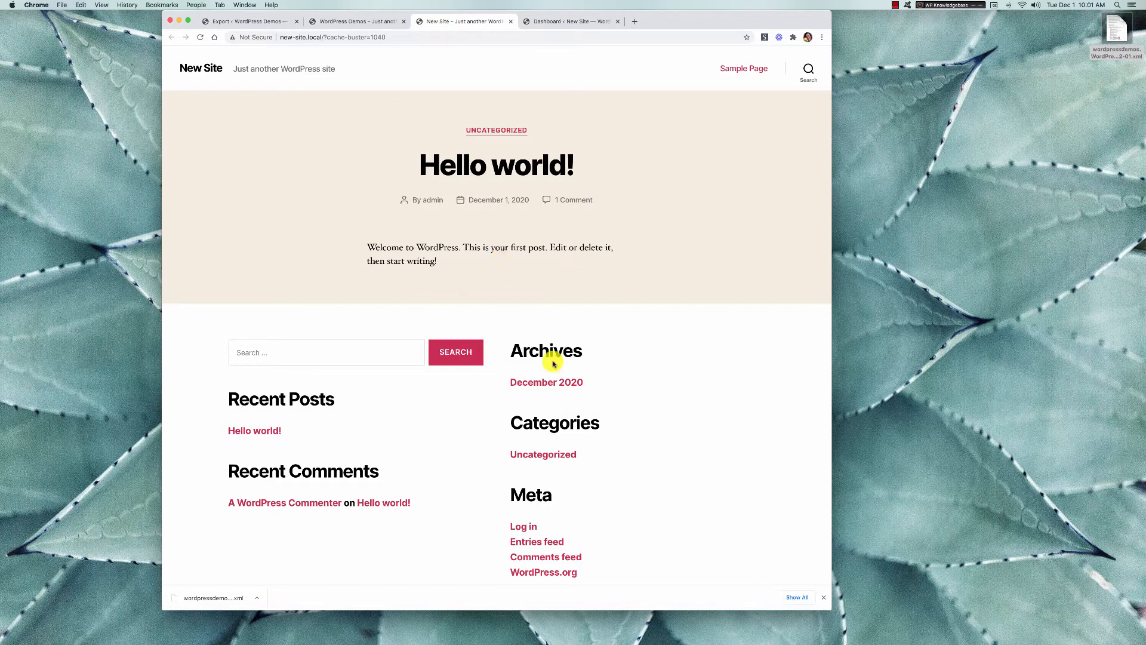
scroll(619, 453, down, 3)
scroll(618, 453, up, 3)
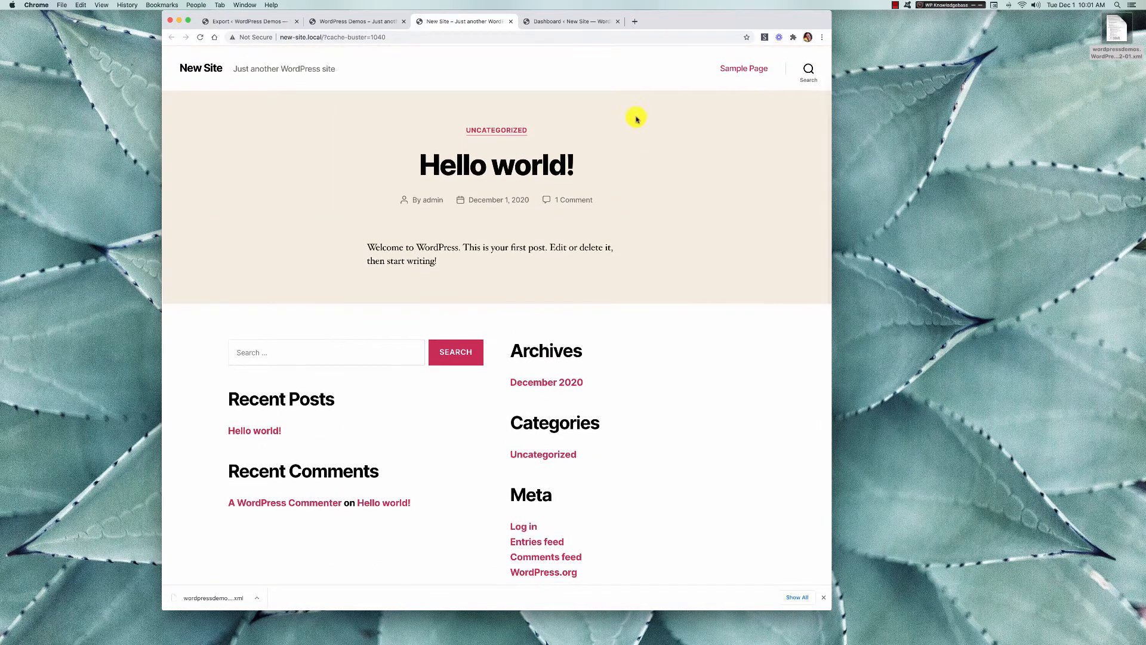
click(574, 22)
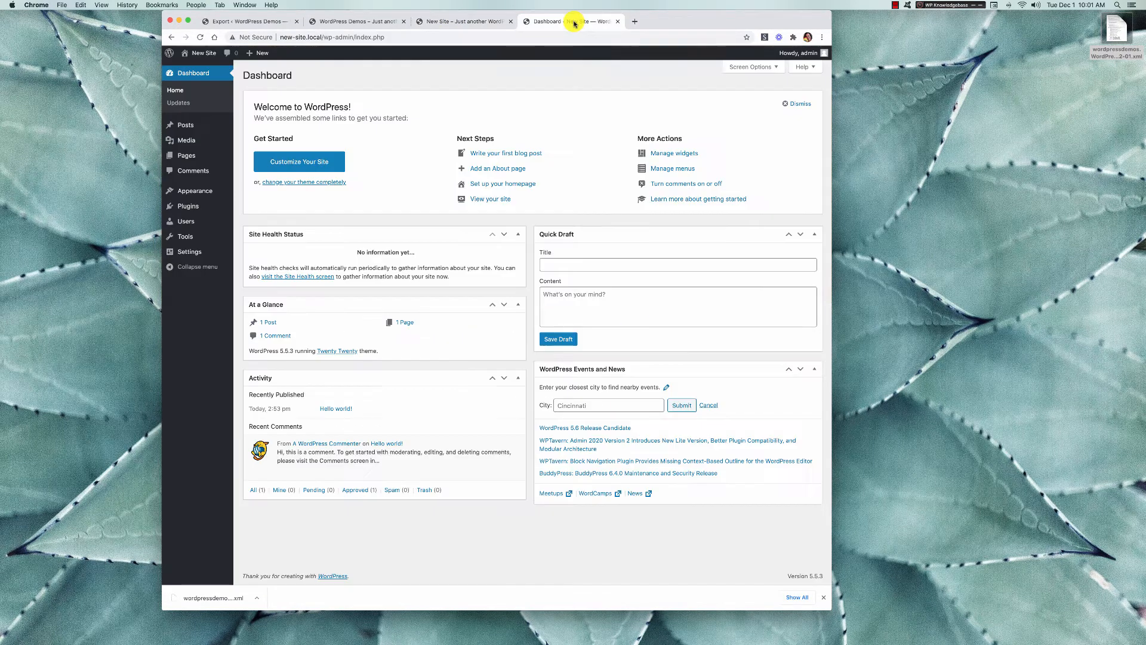
click(189, 124)
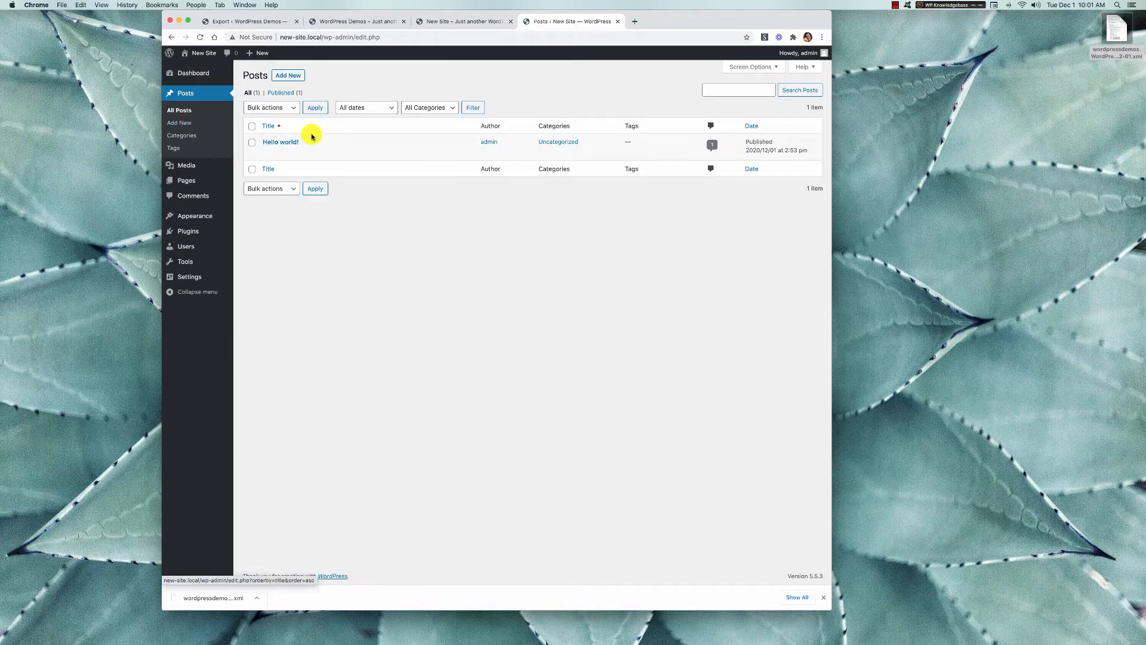
click(197, 183)
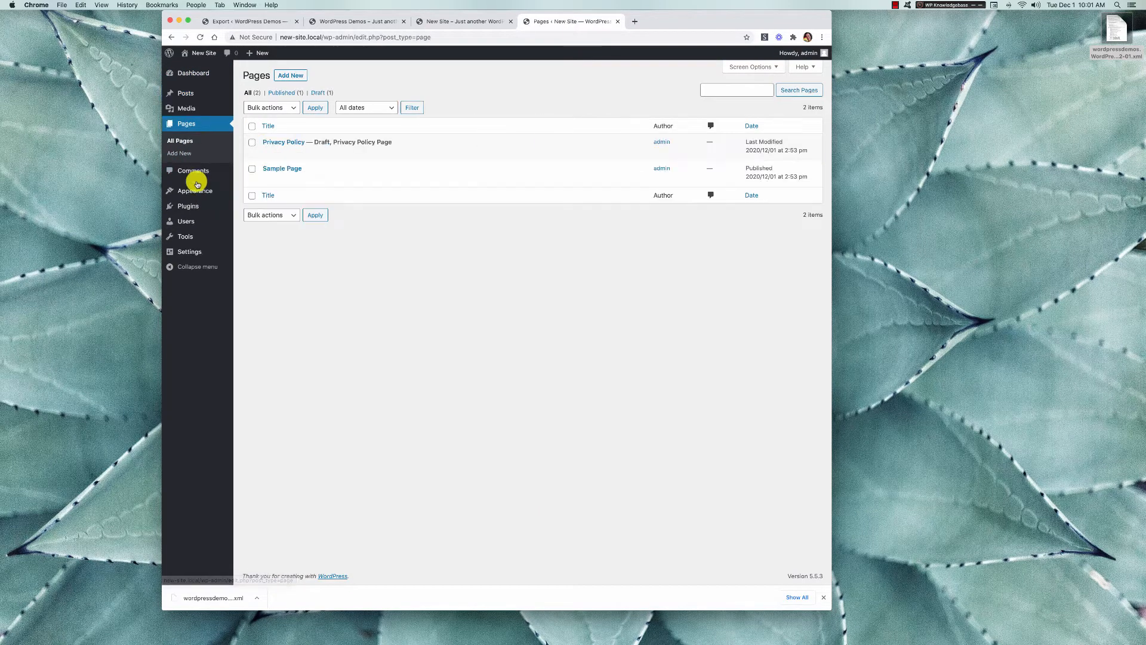
Install the WordPress importer on the New Site and run it.
mouse_move(184, 233)
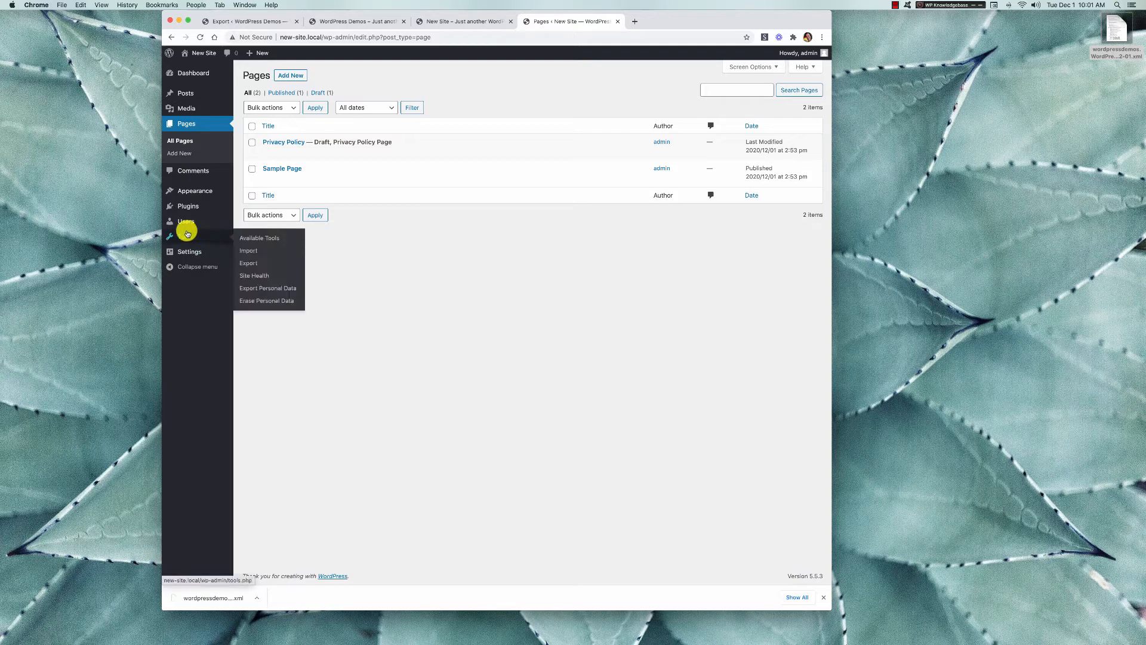
click(258, 252)
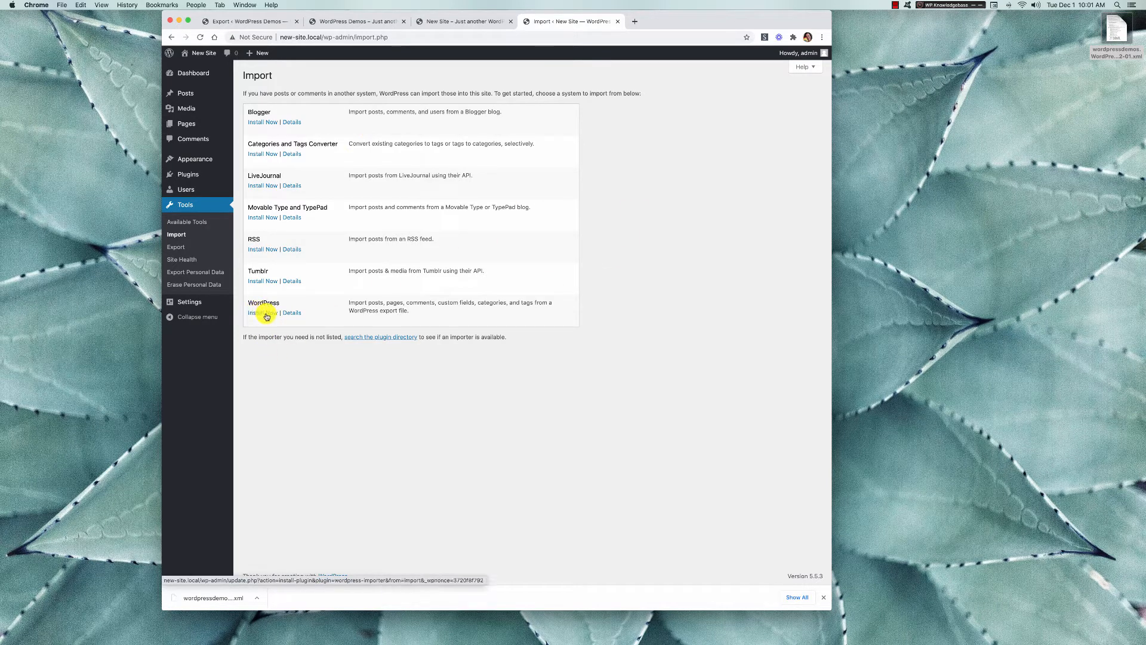
click(267, 316)
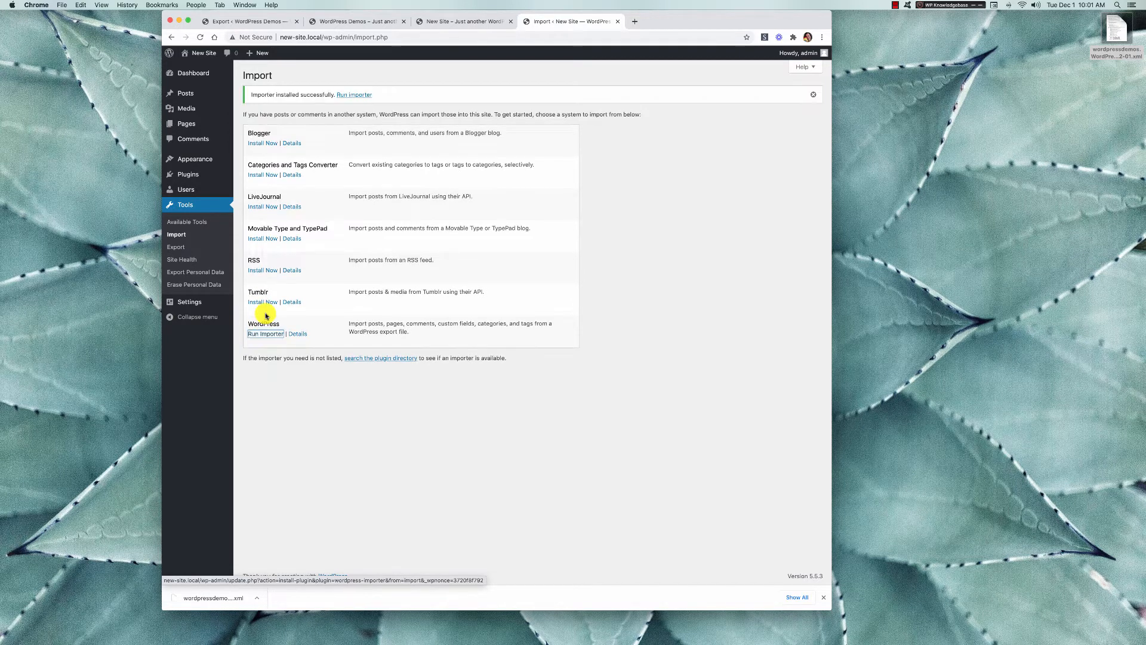
click(266, 335)
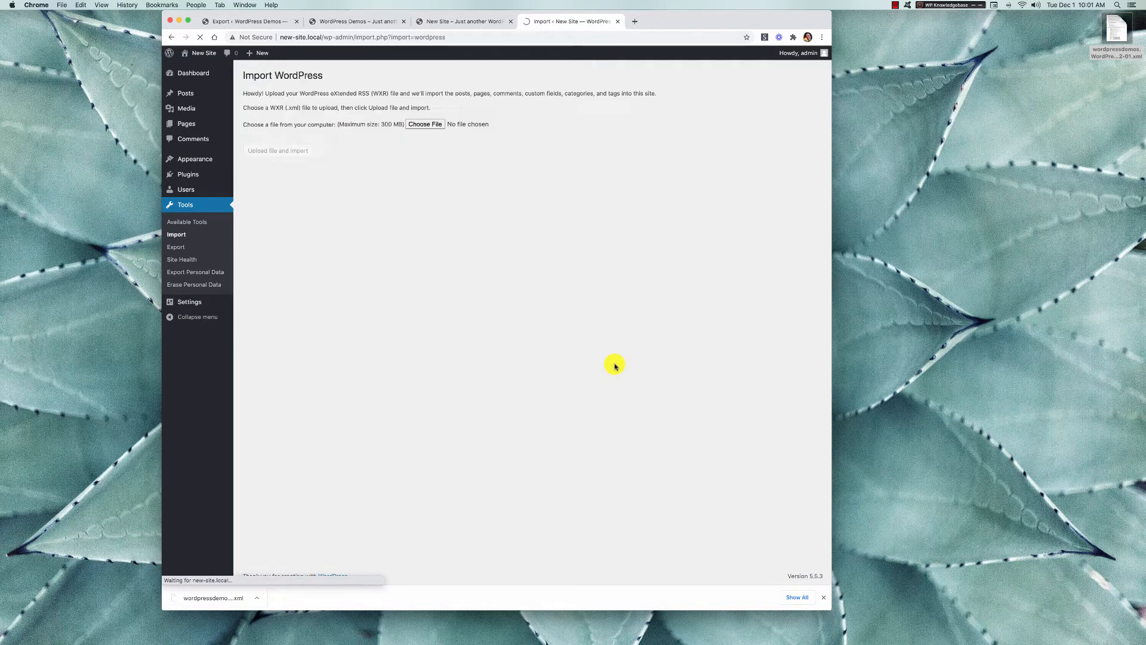
Preview the export file wordpressdemos.WordPress.2020-12-01.xml on the Desktop and upload it to the New Site for import.
click(417, 124)
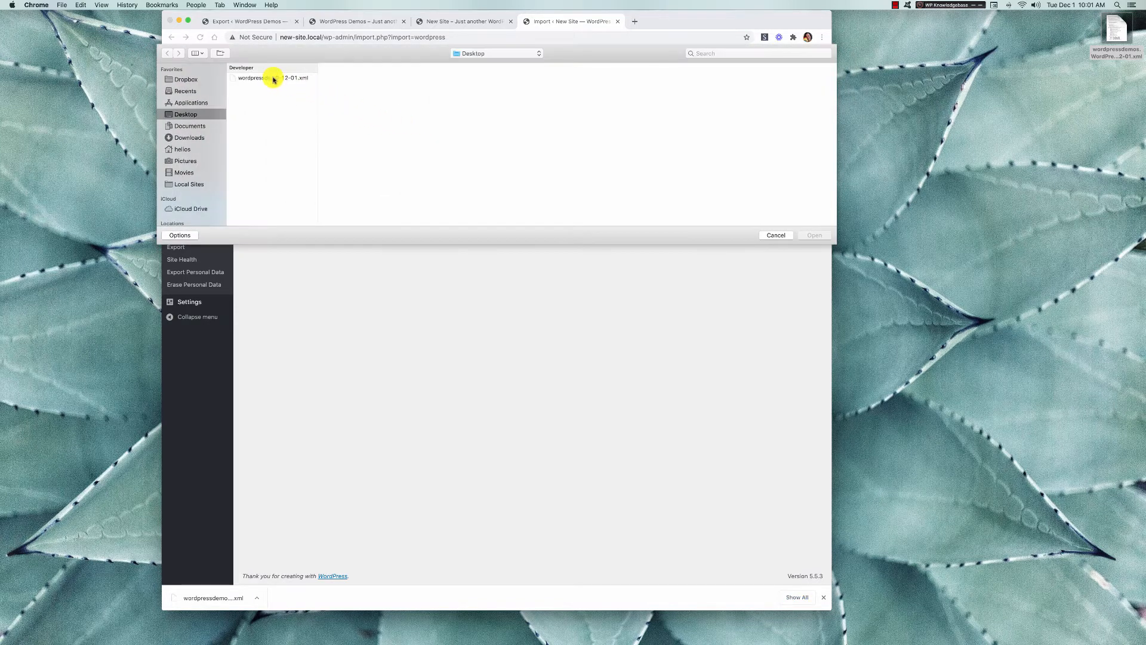
click(273, 78)
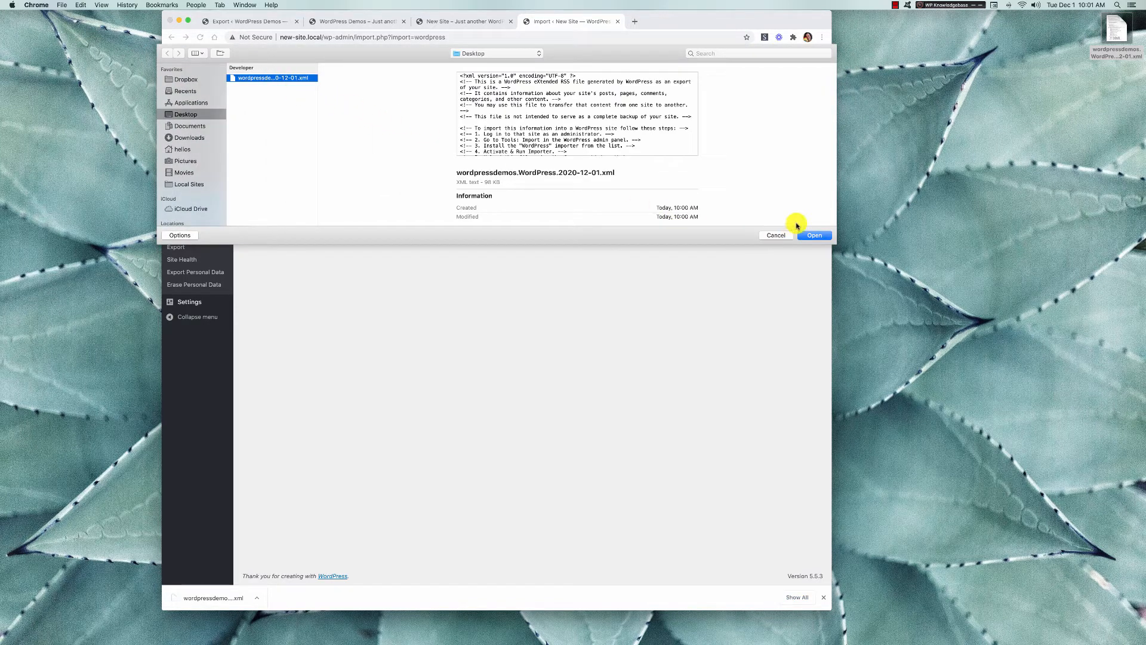
scroll(589, 139, down, 10)
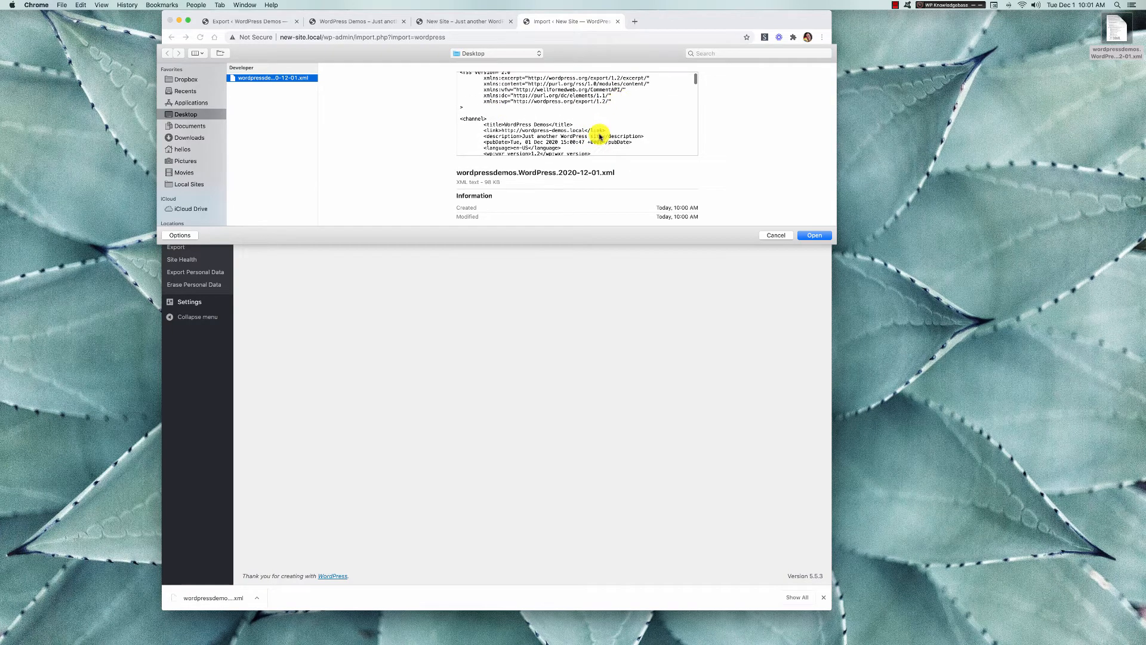
scroll(597, 138, down, 4)
scroll(600, 137, down, 10)
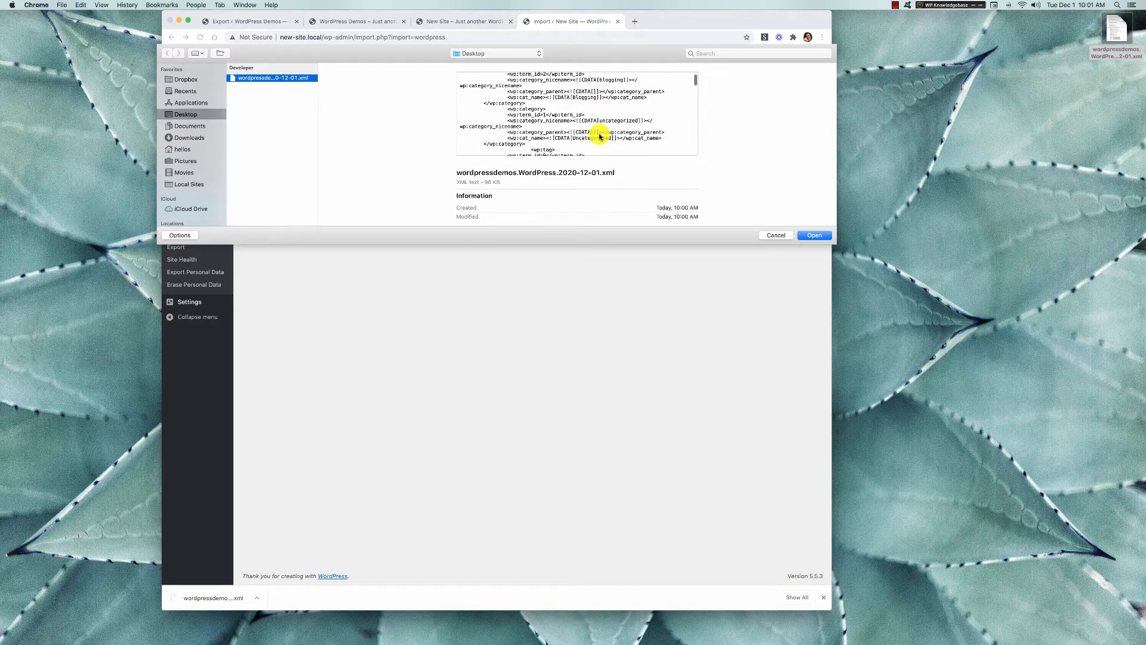
scroll(600, 137, down, 10)
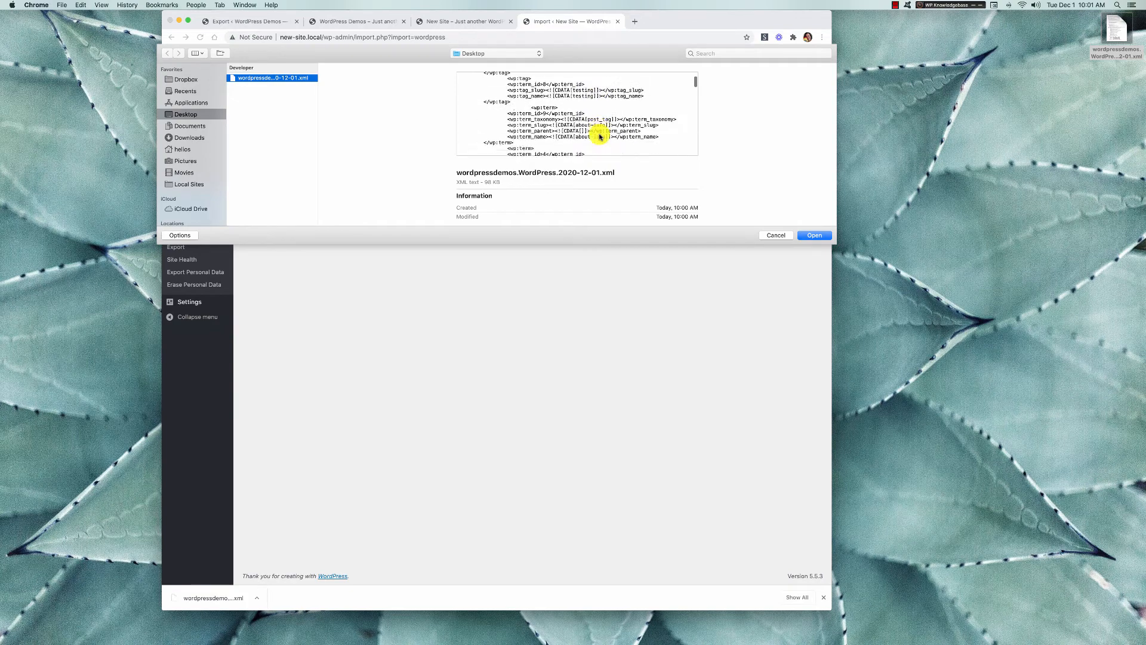
scroll(600, 137, down, 3)
scroll(600, 136, up, 20)
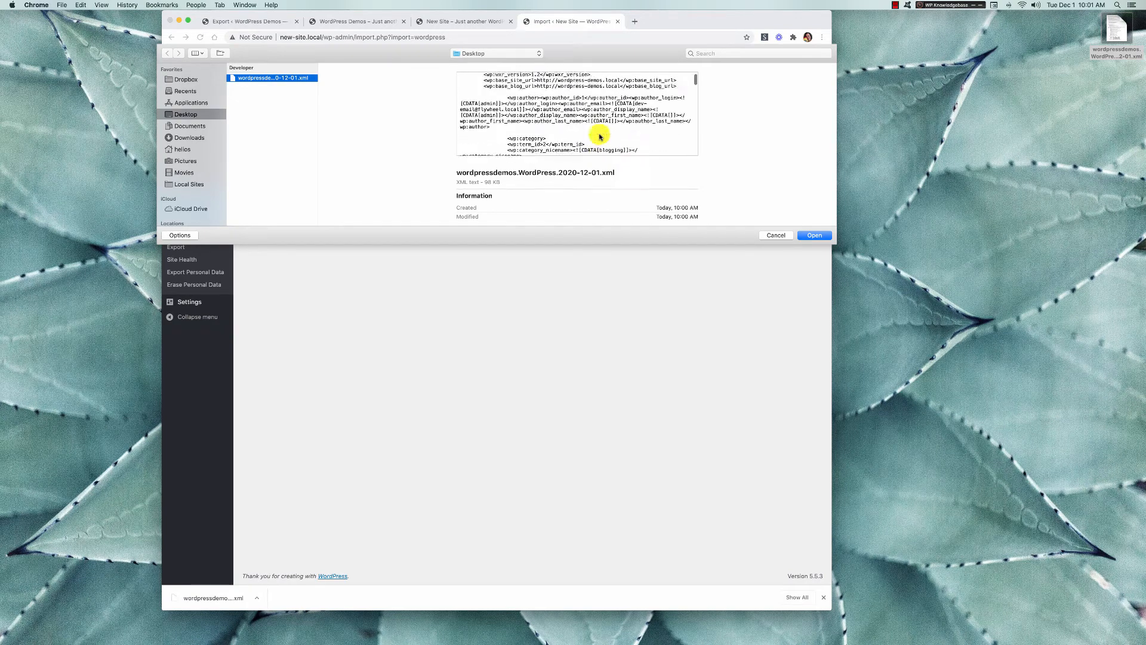
click(812, 235)
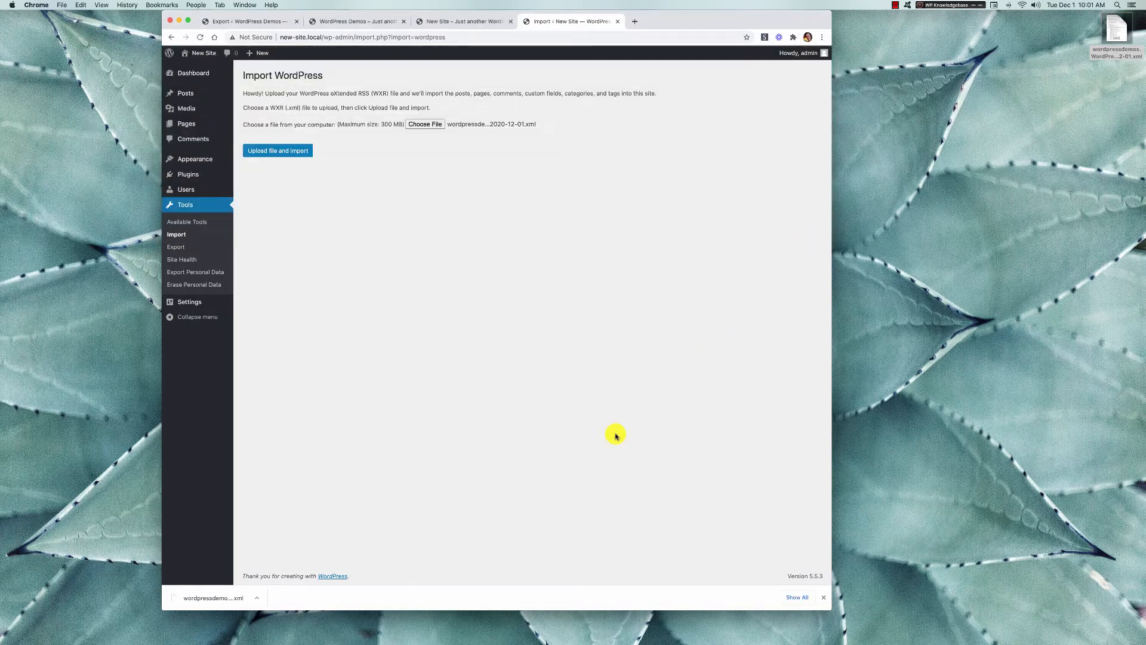
click(287, 152)
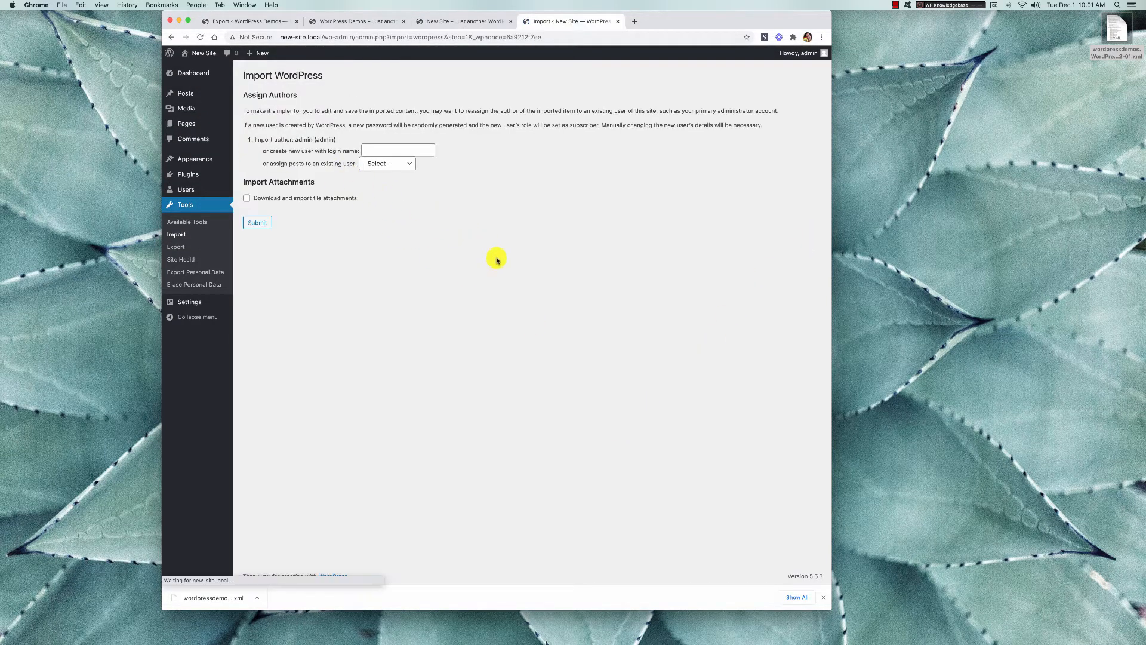
Assign the imported posts to the existing admin user and enable downloading and importing file attachments.
click(399, 169)
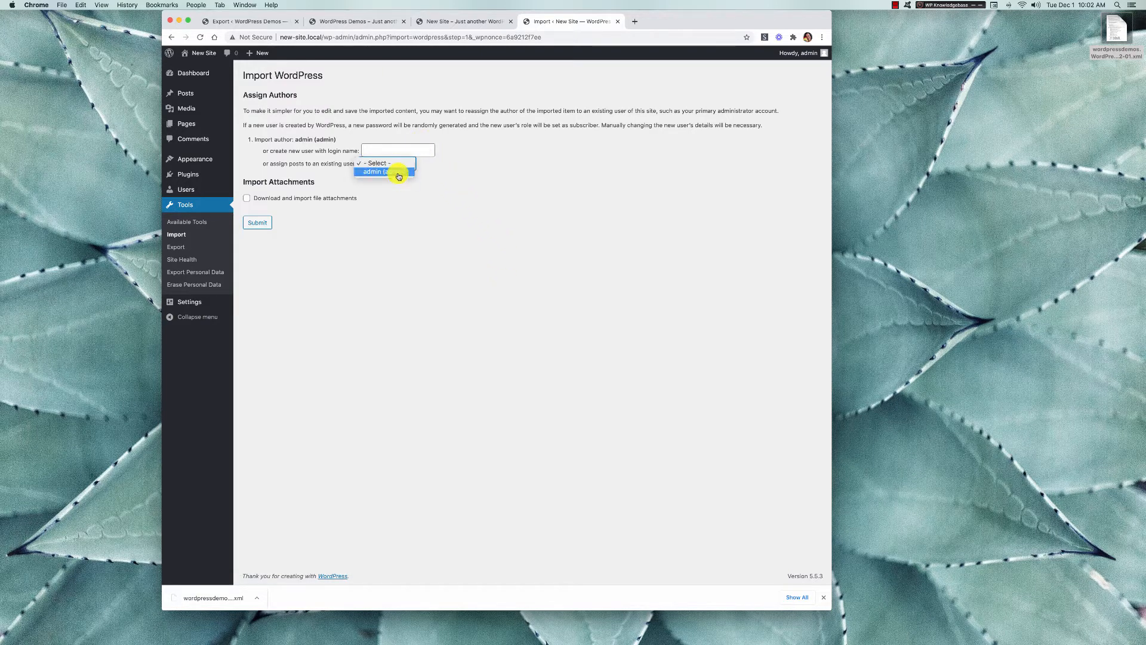
click(398, 173)
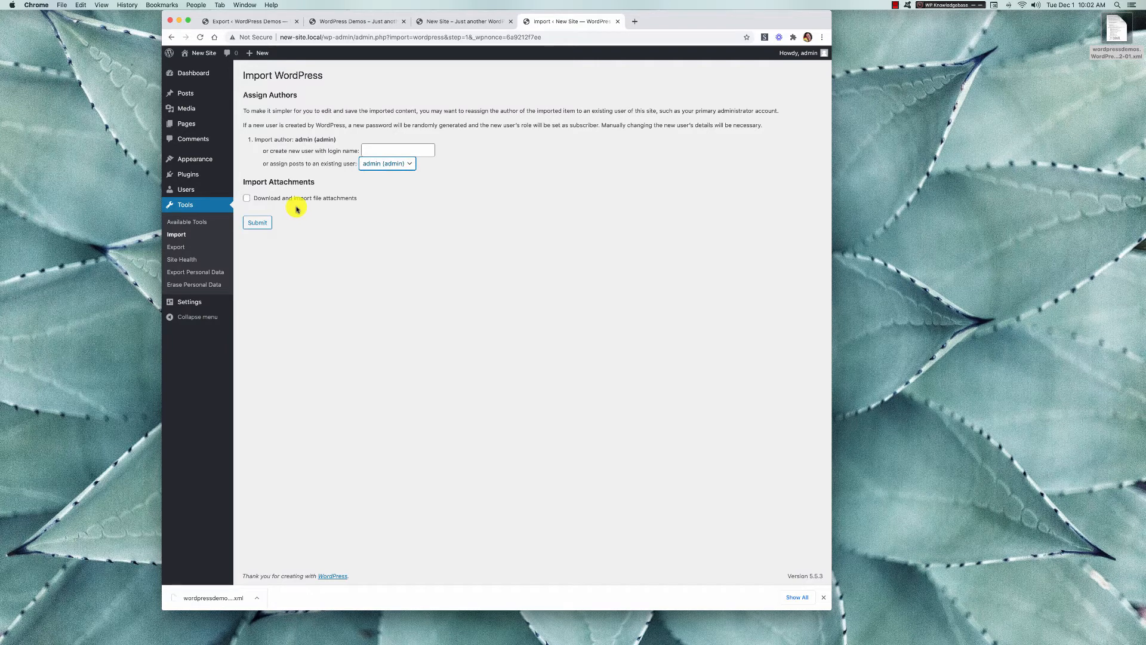
click(247, 199)
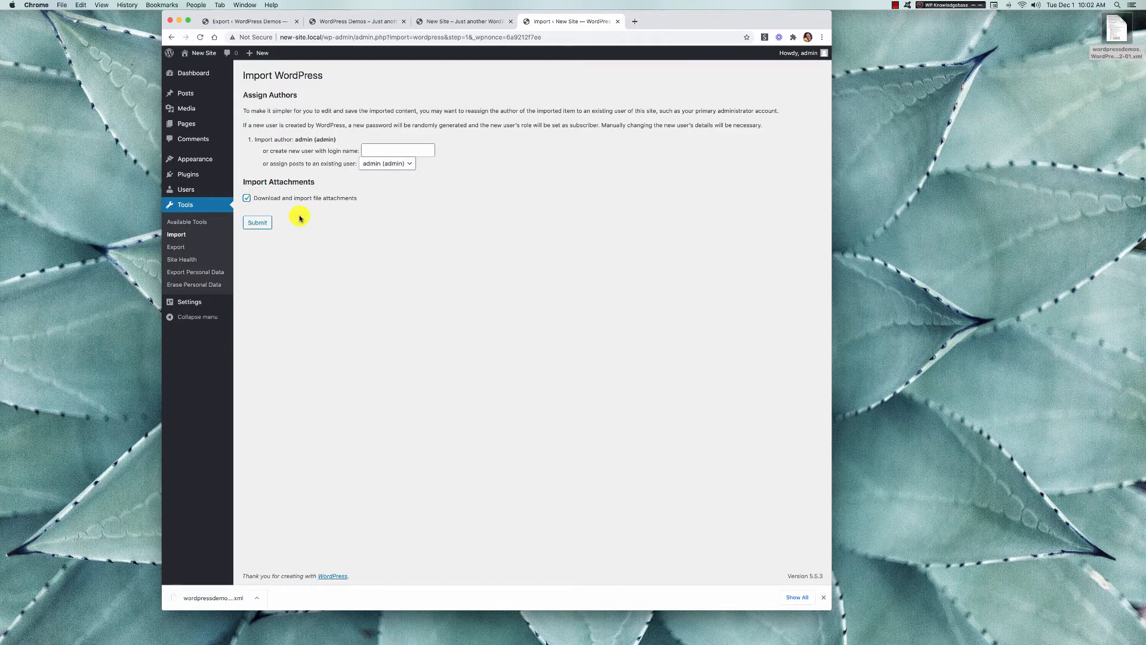
Run the import with the chosen author and attachment settings, and continue to the New Site's dashboard.
click(262, 222)
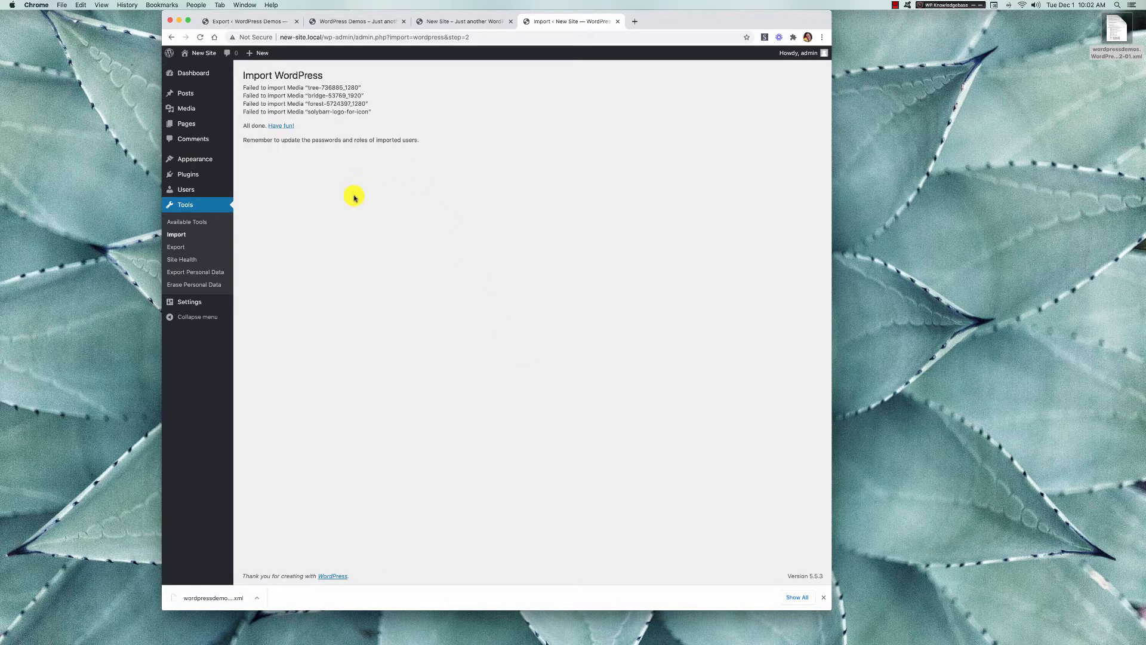
click(280, 127)
Check the New Site's lists of posts and pages in the admin area for the imported content.
mouse_move(190, 123)
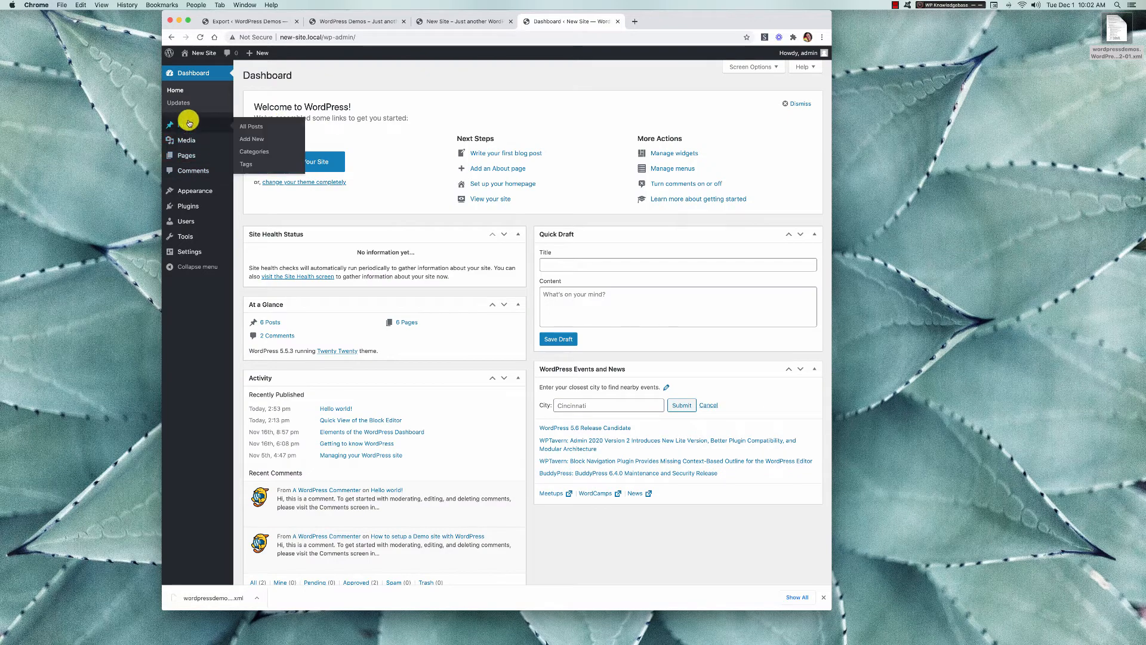
click(250, 126)
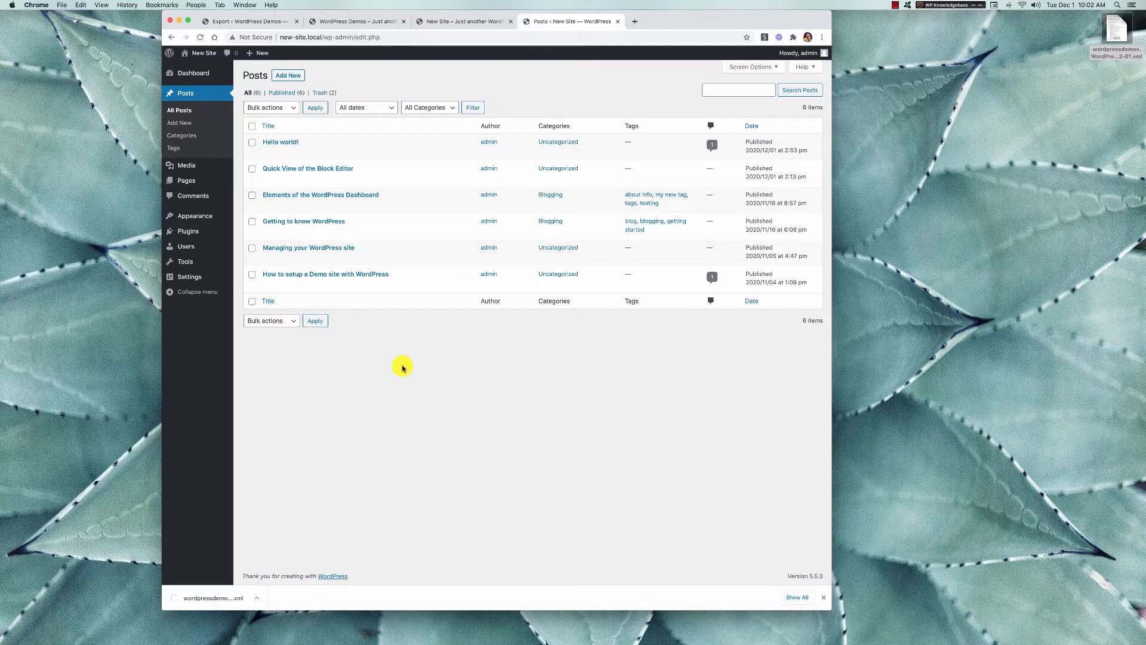
click(186, 179)
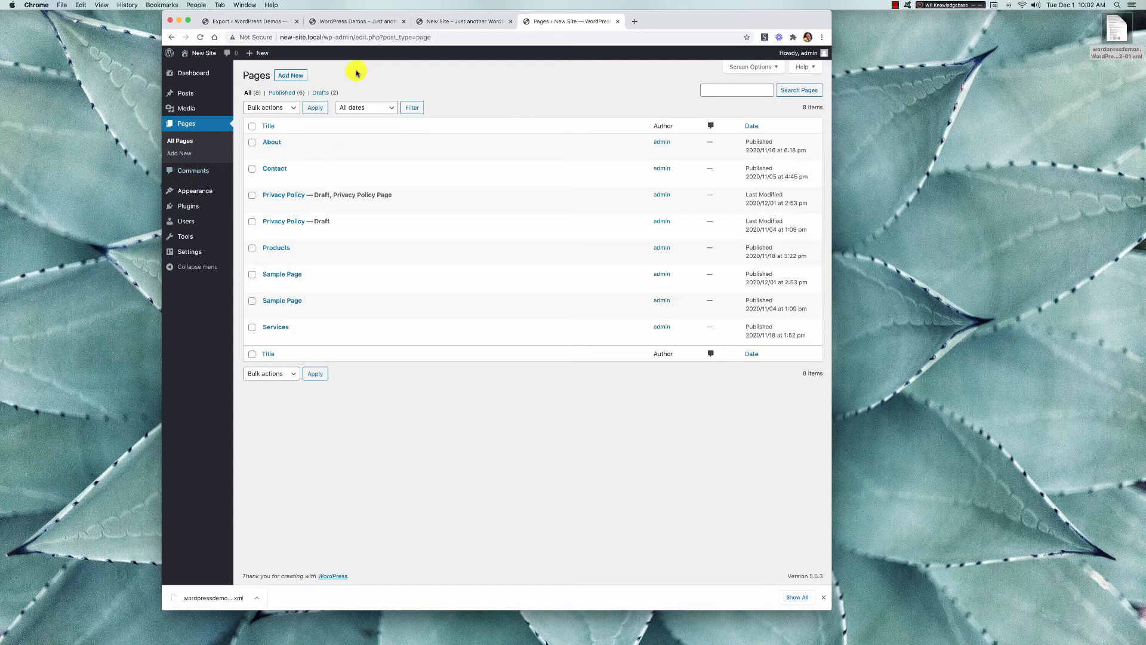
Reload the New Site's public front page and examine the imported posts, images and navigation, including the full "Elements of the WordPress Dashboard" post.
click(458, 22)
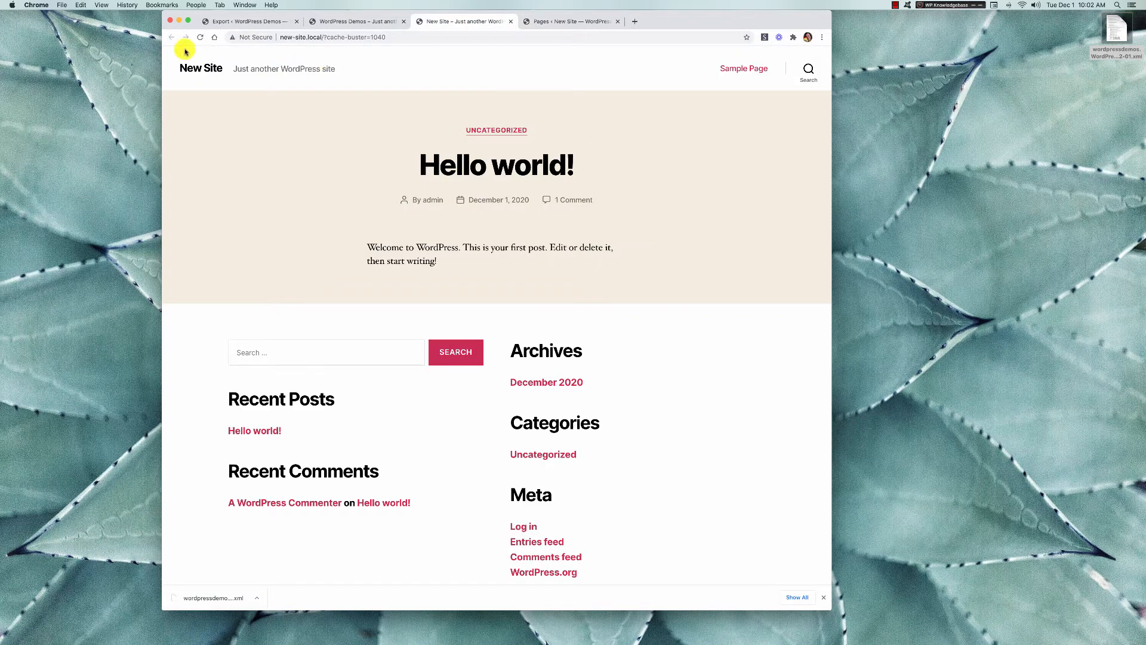
click(201, 37)
scroll(317, 154, down, 15)
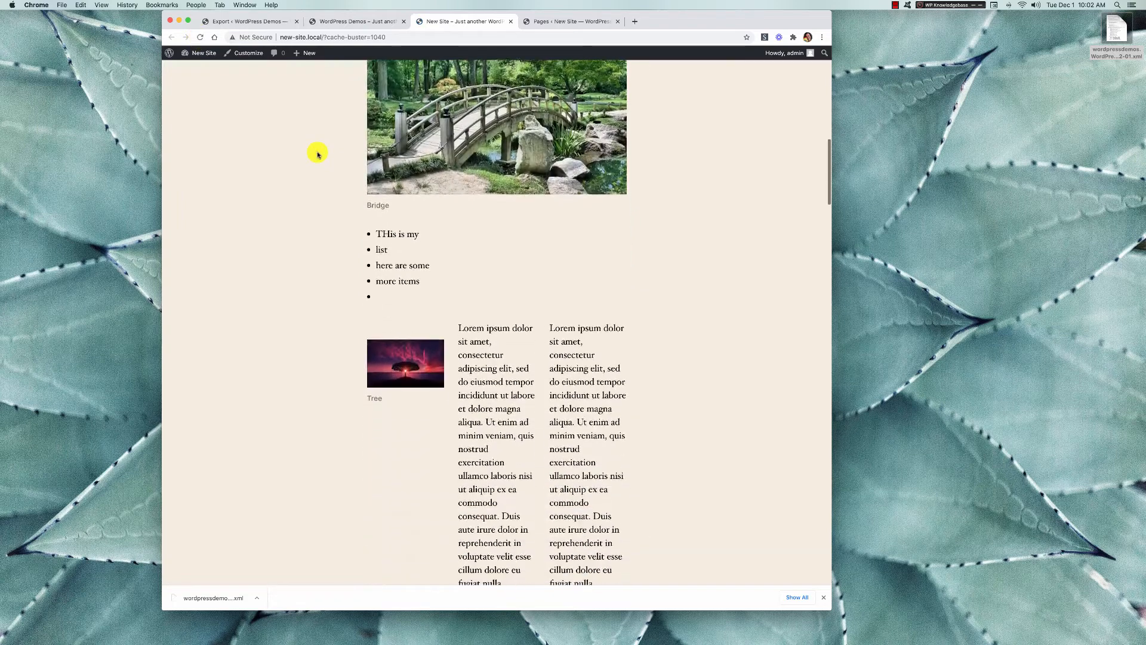
scroll(318, 155, down, 12)
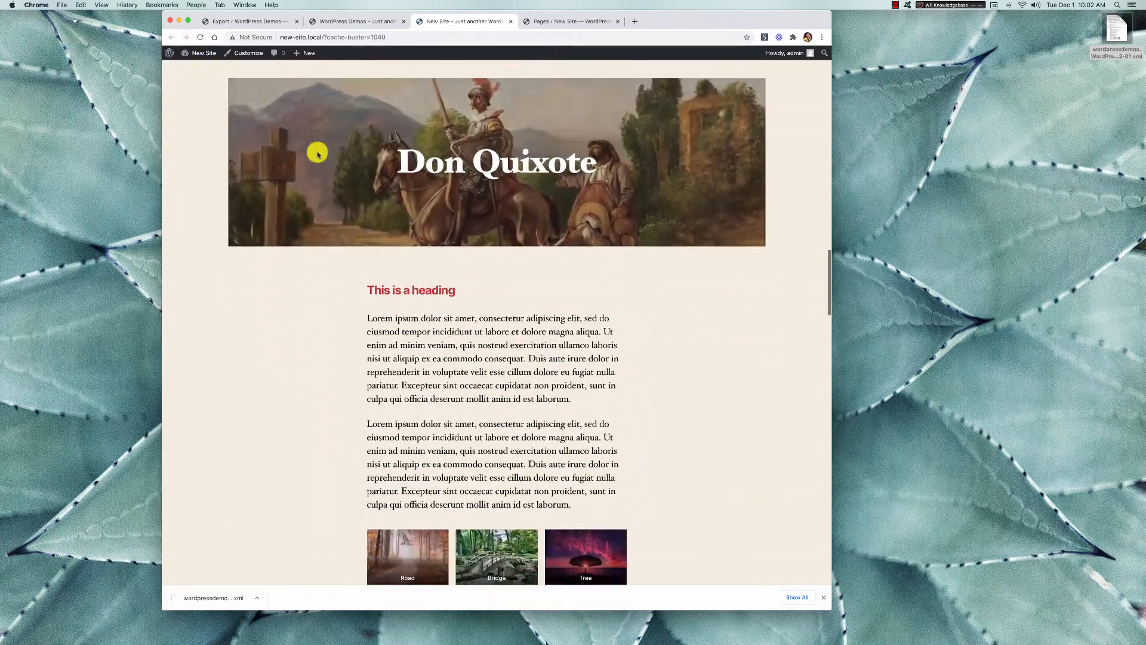
scroll(317, 154, up, 2)
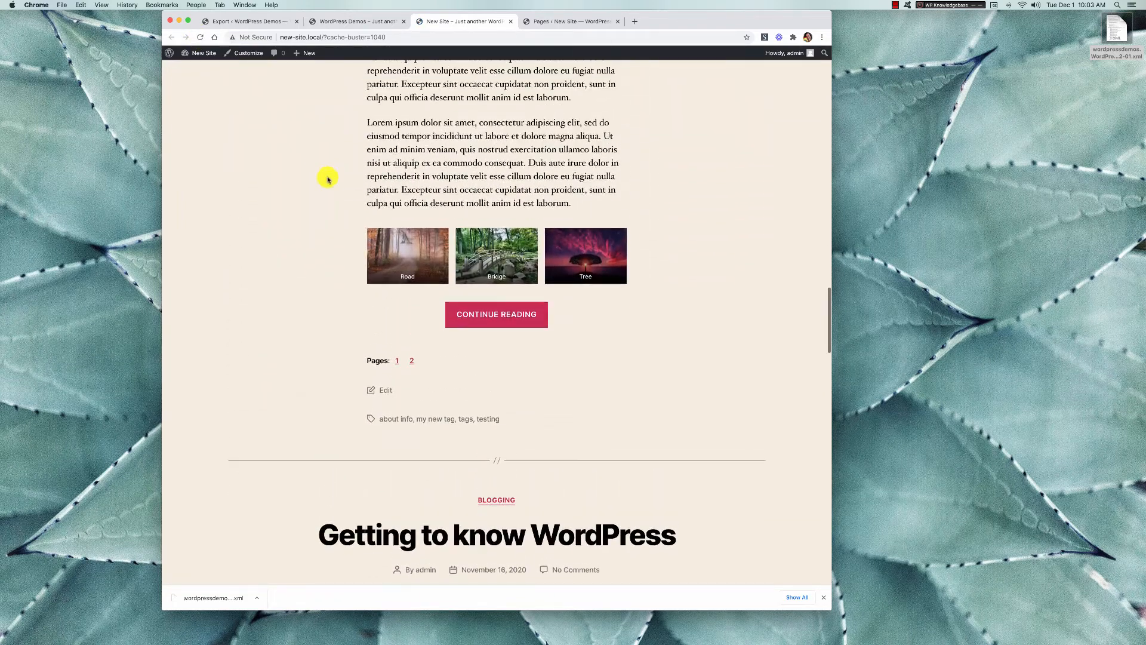
click(508, 313)
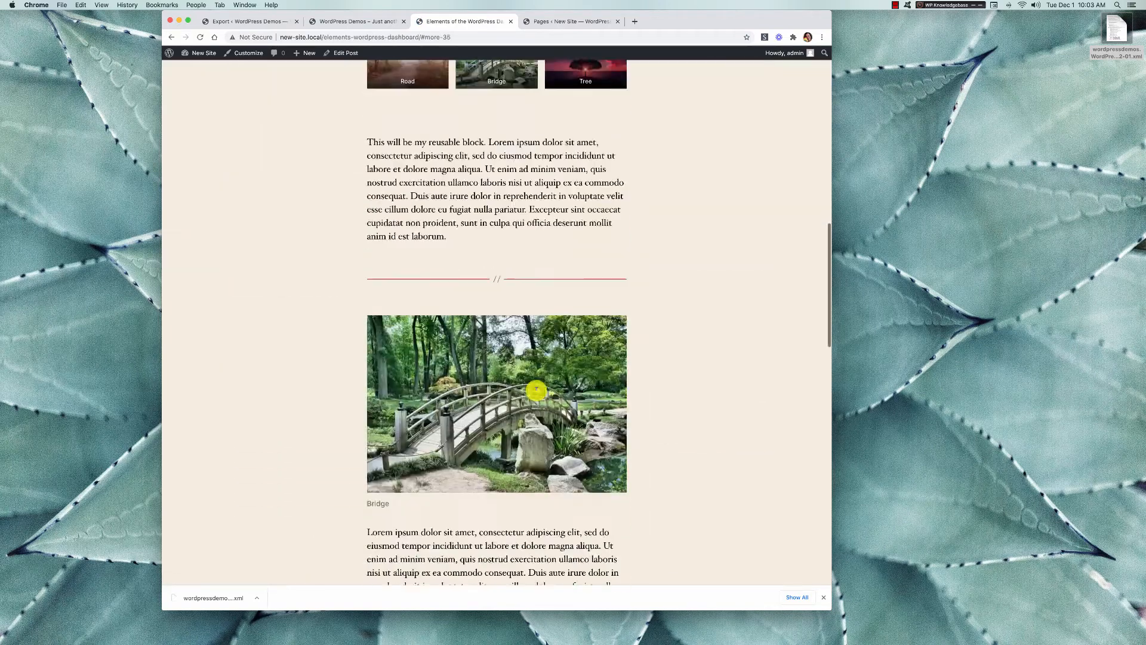
scroll(534, 388, up, 15)
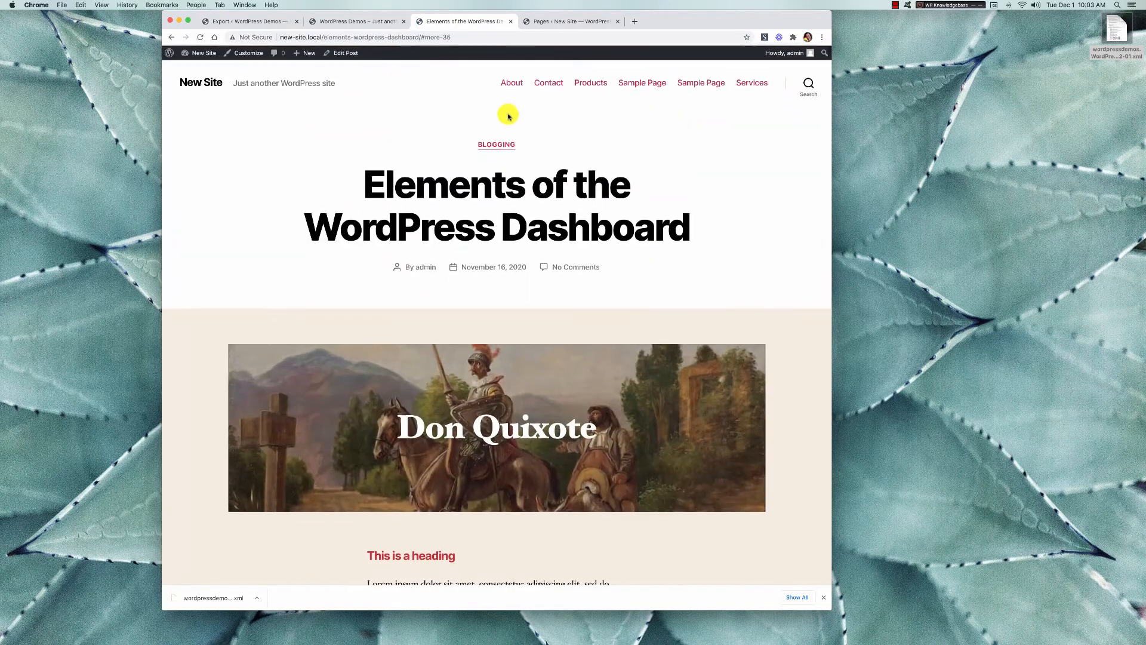
click(555, 21)
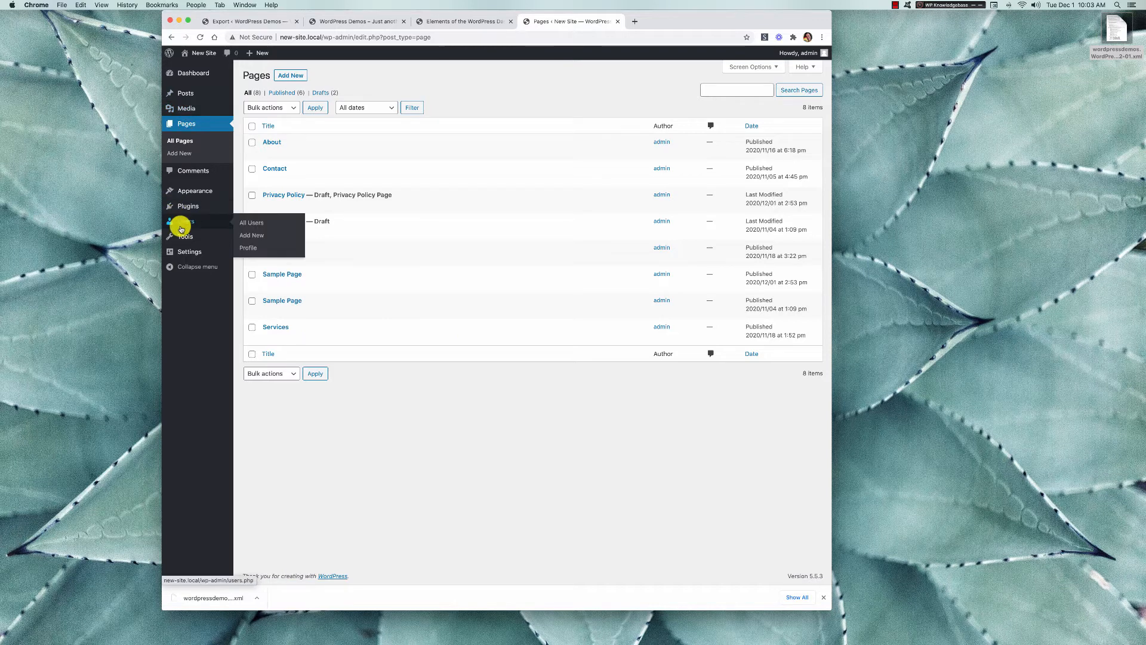
mouse_move(199, 246)
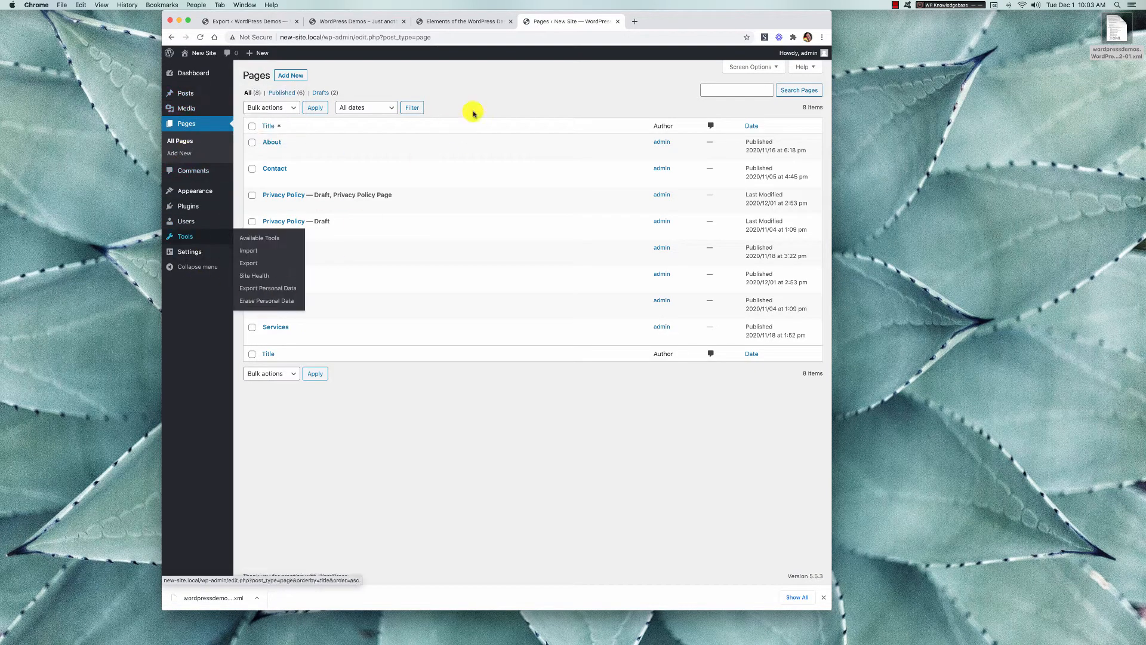